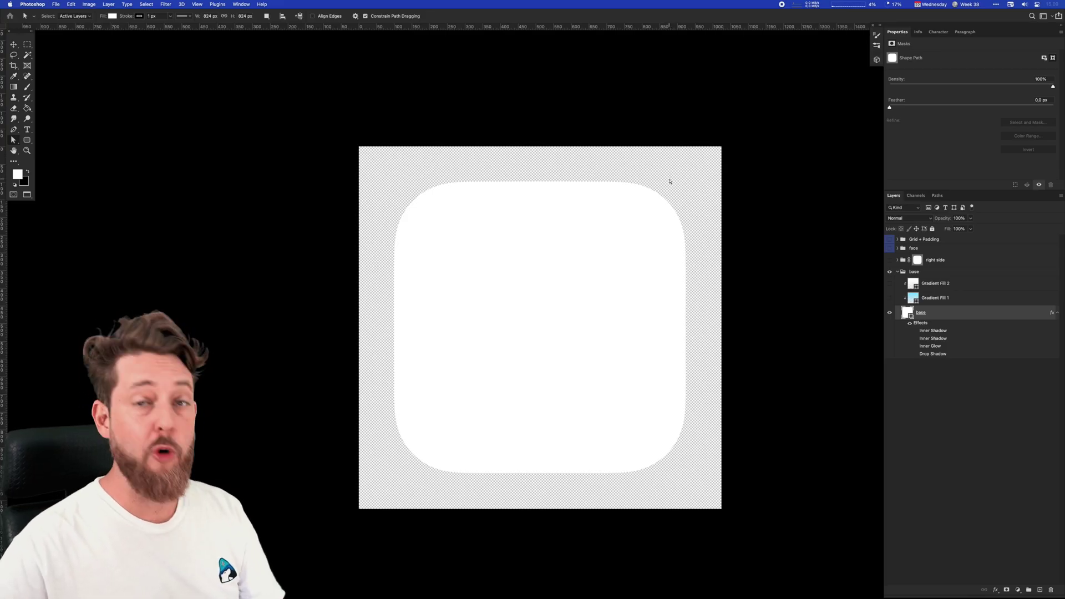
# Create a new 1024×1024 document with a transparent background
pyautogui.press('super+n')
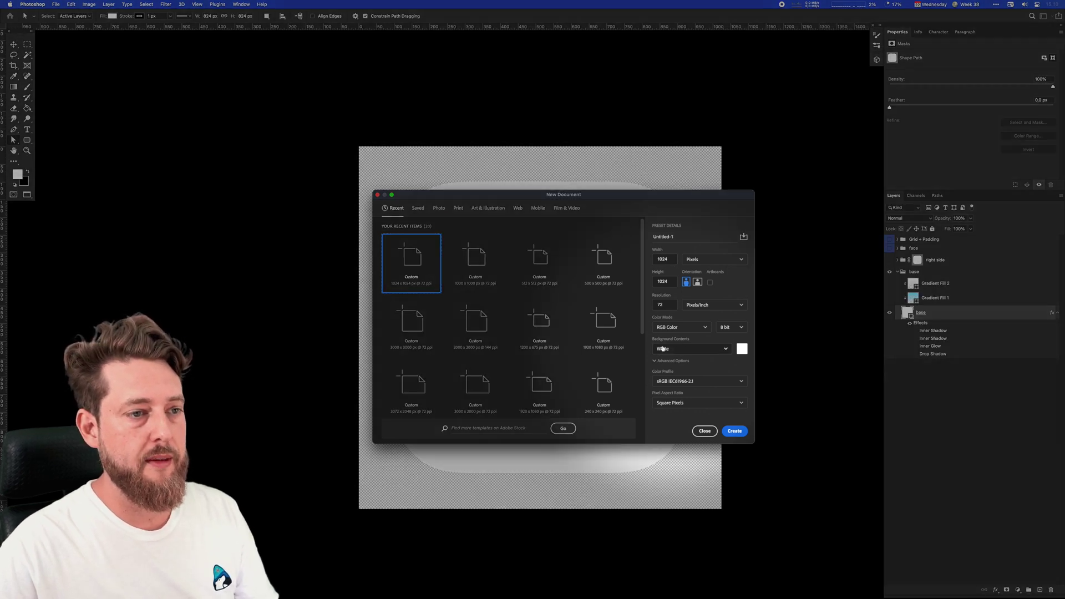
pyautogui.click(683, 349)
pyautogui.click(671, 397)
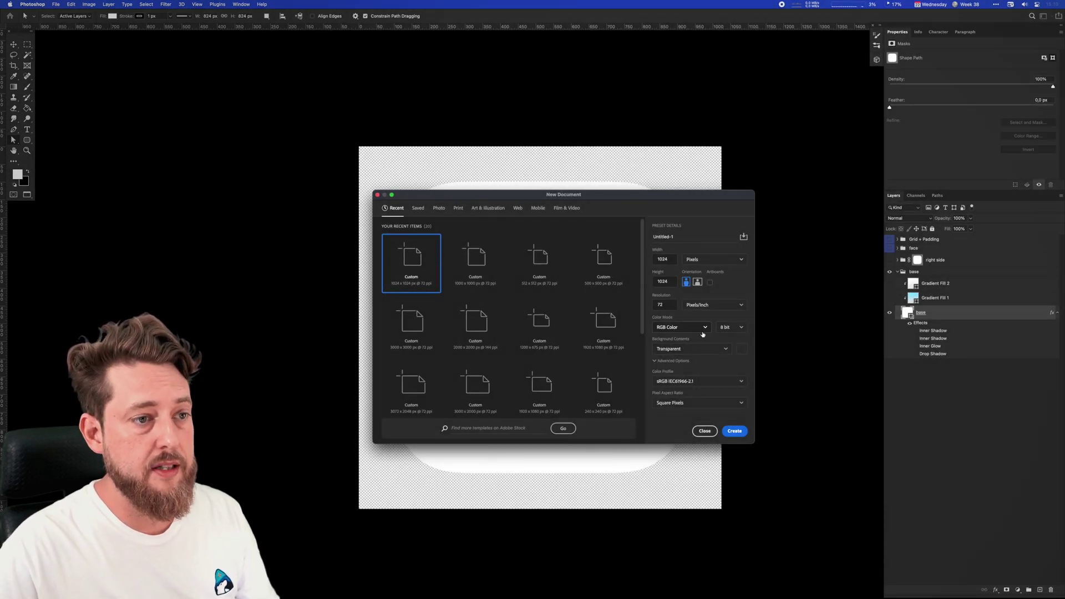
pyautogui.click(735, 431)
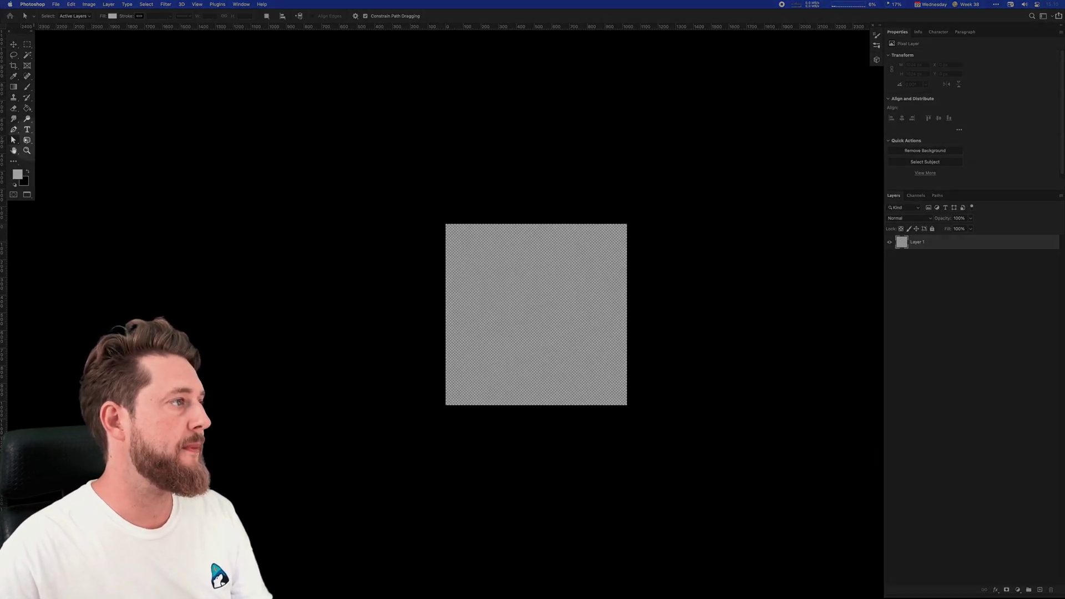
# Draw a white rounded square and set its corner radius to 120 px
pyautogui.click(27, 140)
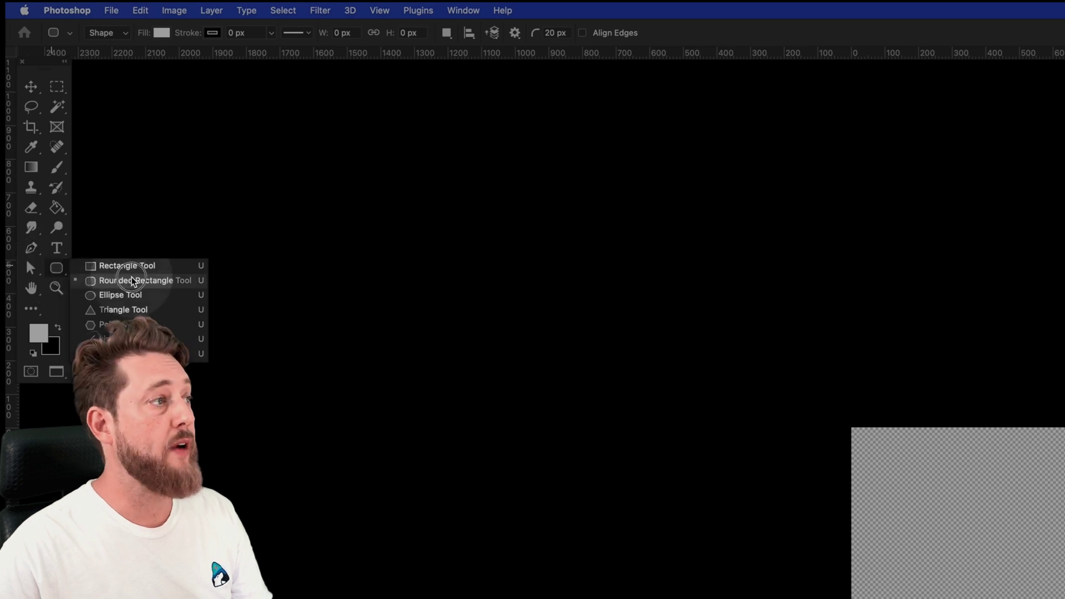
pyautogui.click(91, 279)
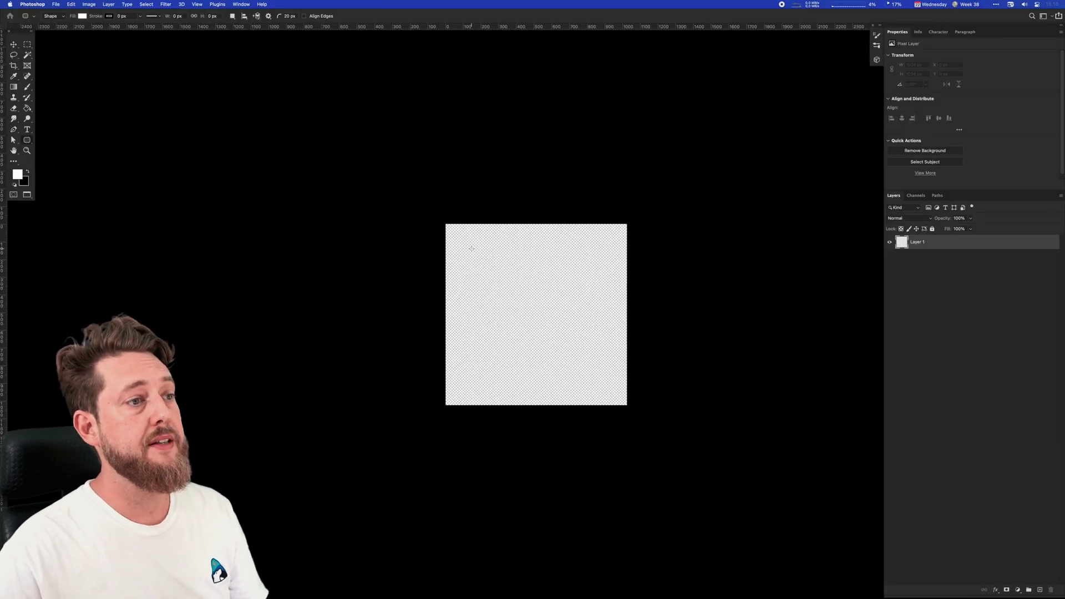
pyautogui.moveTo(471, 248); pyautogui.dragTo(638, 380)
pyautogui.press('v')
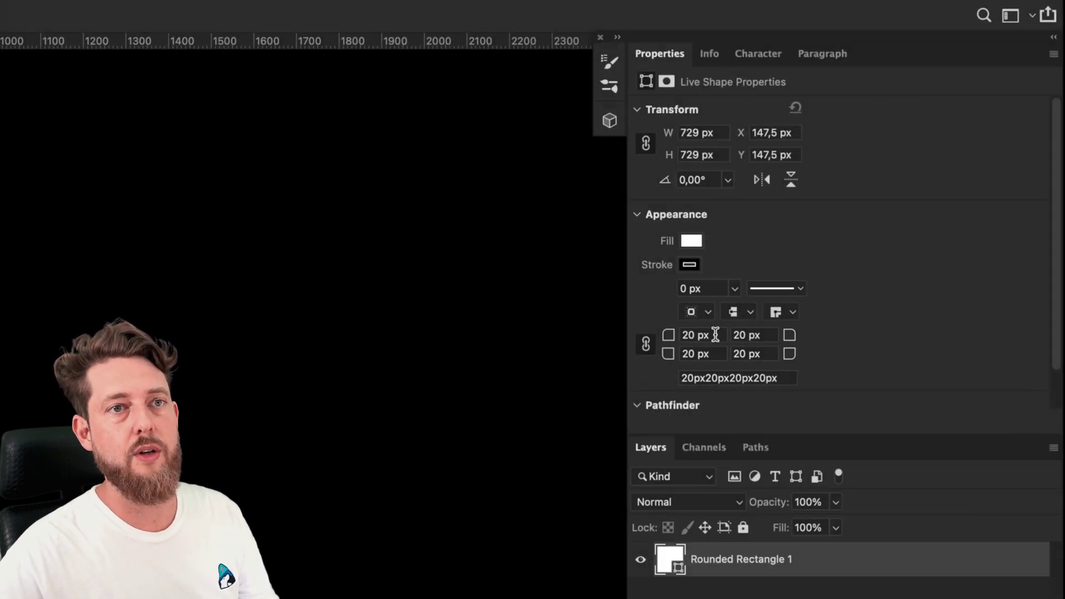
pyautogui.click(891, 151)
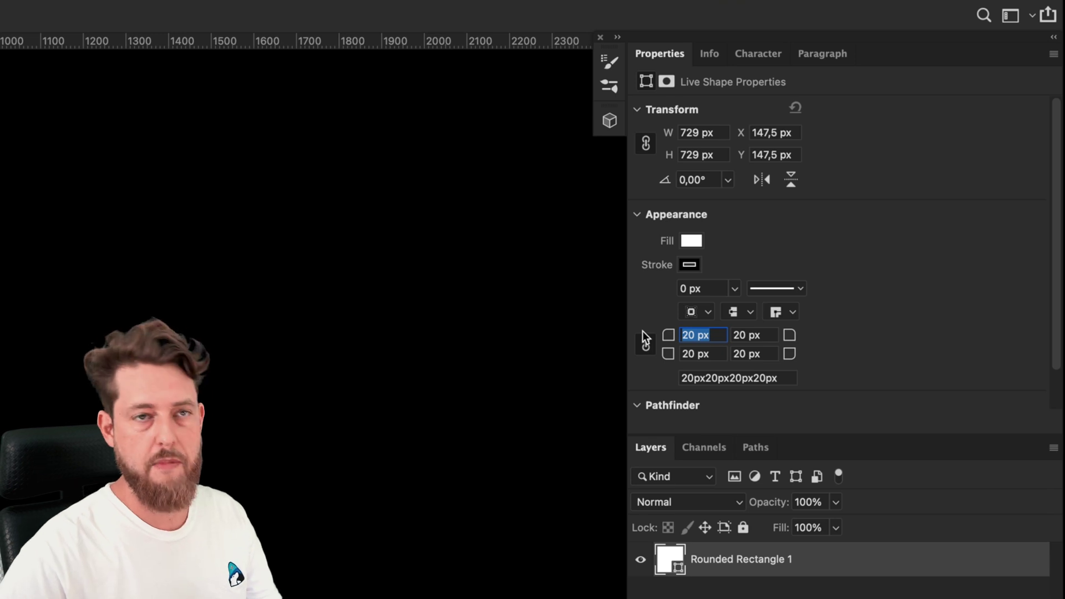
pyautogui.write('120')
pyautogui.press('Return')
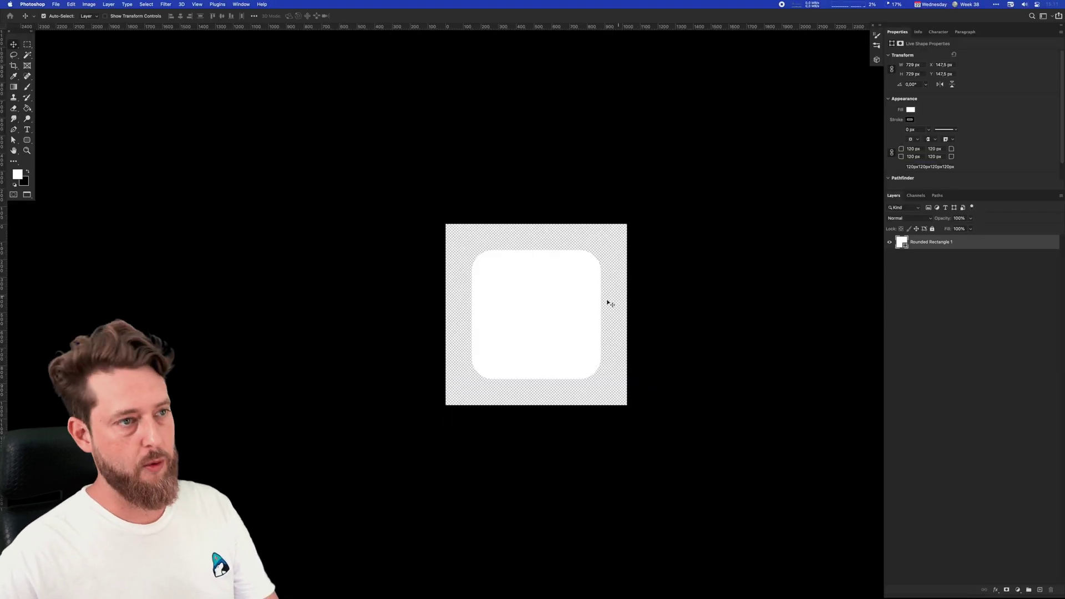
pyautogui.moveTo(606, 302); pyautogui.dragTo(483, 375)
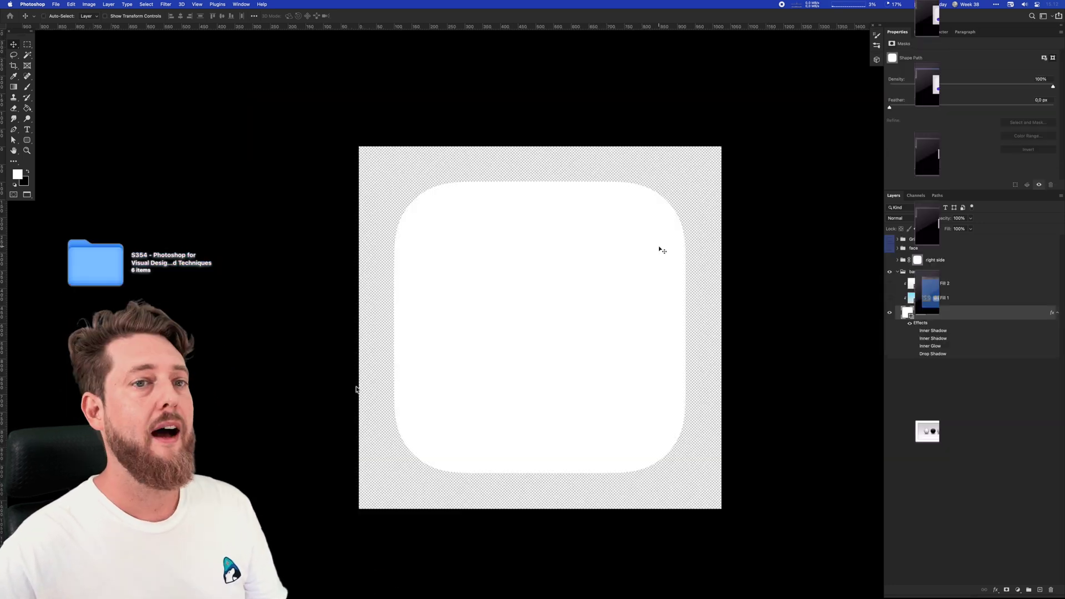
# Open Finder.psd from the S354 course folder
pyautogui.doubleClick(87, 280)
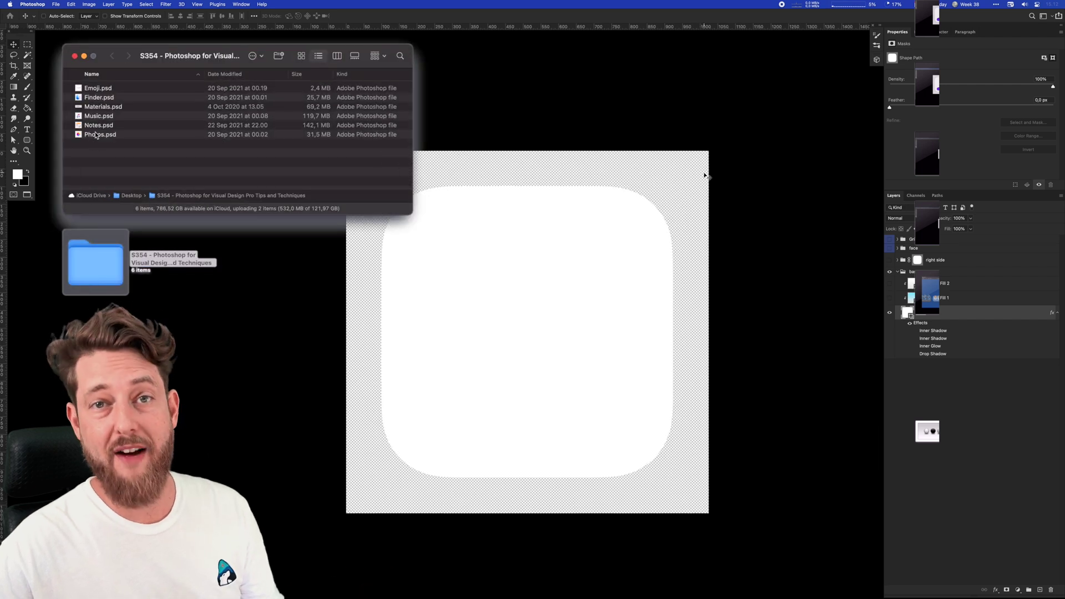
pyautogui.click(100, 98)
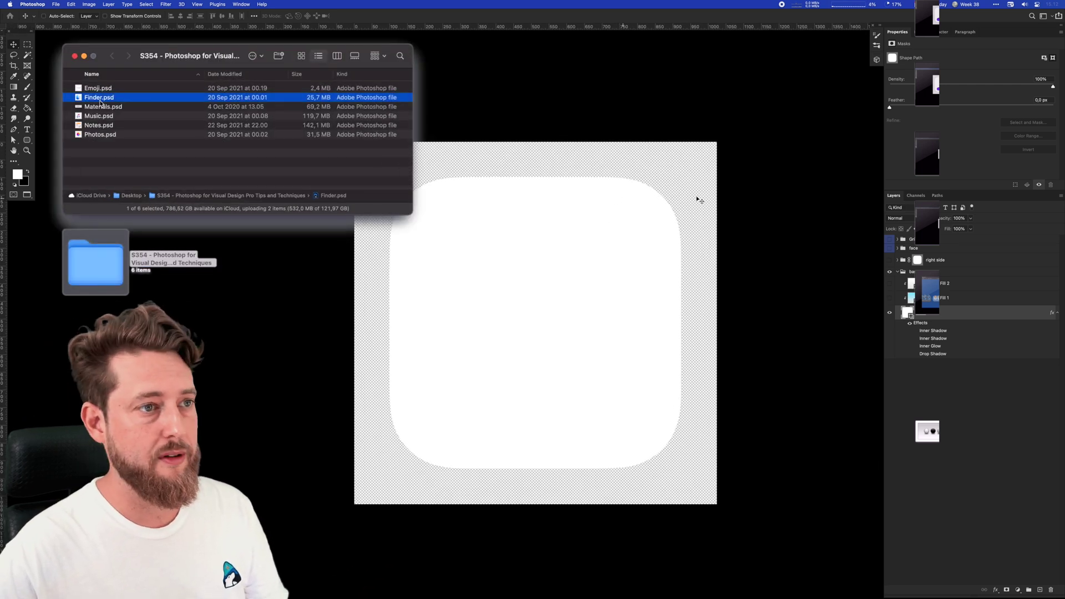
pyautogui.click(732, 233)
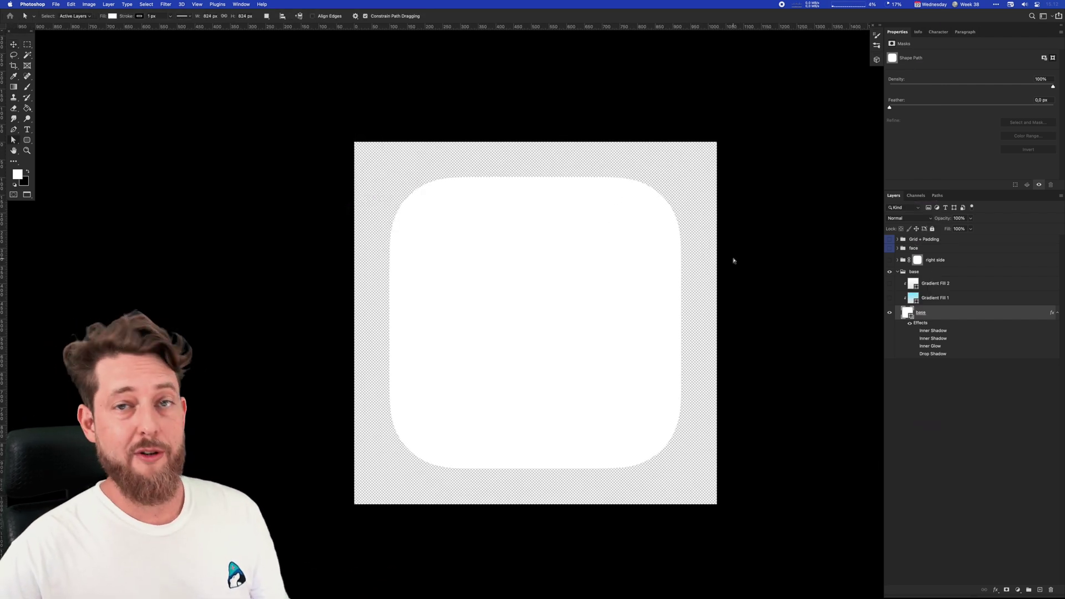
# Inspect the base shape's anchors against the Grid + Padding overlay, then remove the gradient fills
pyautogui.click(603, 277)
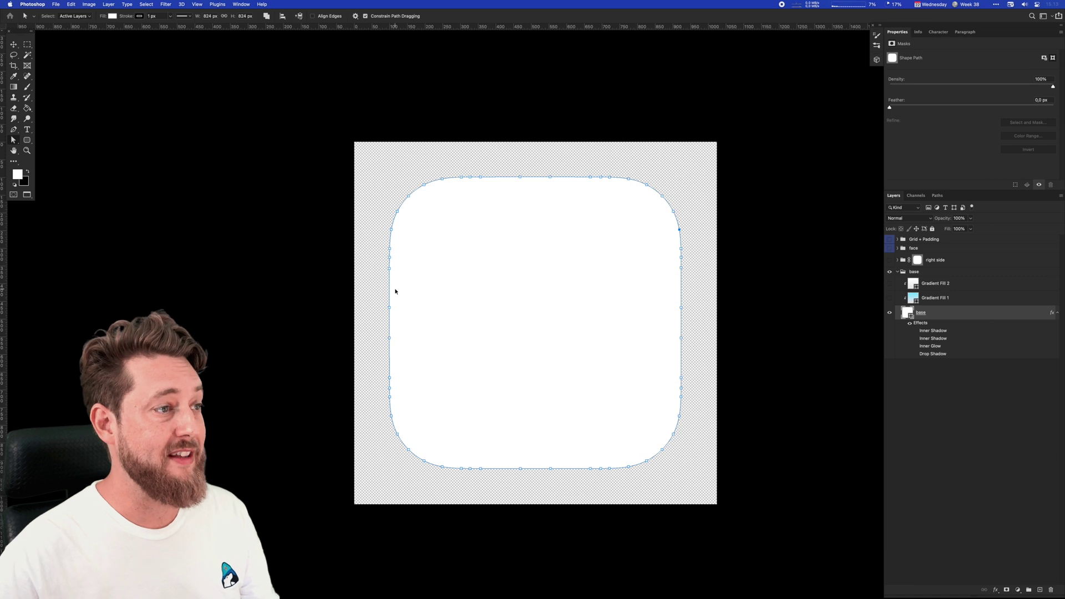
pyautogui.click(391, 229)
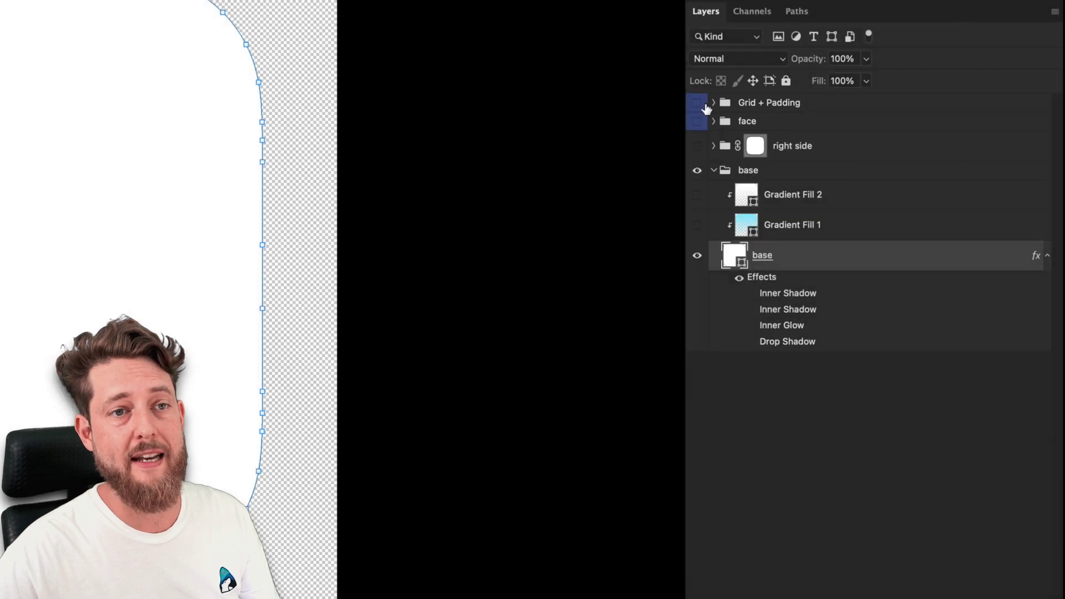
pyautogui.click(700, 104)
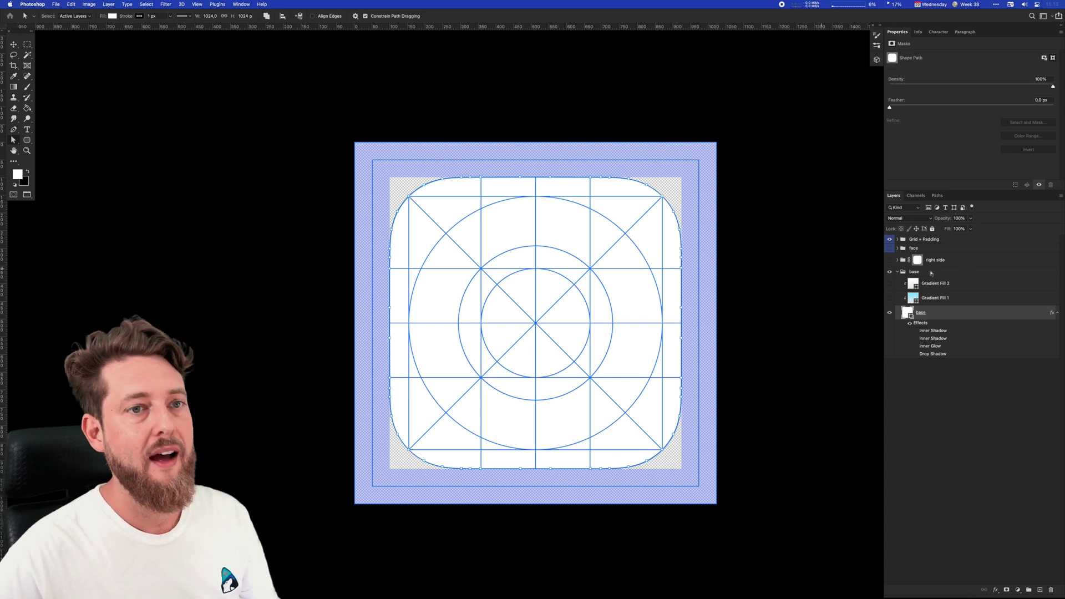
pyautogui.click(890, 240)
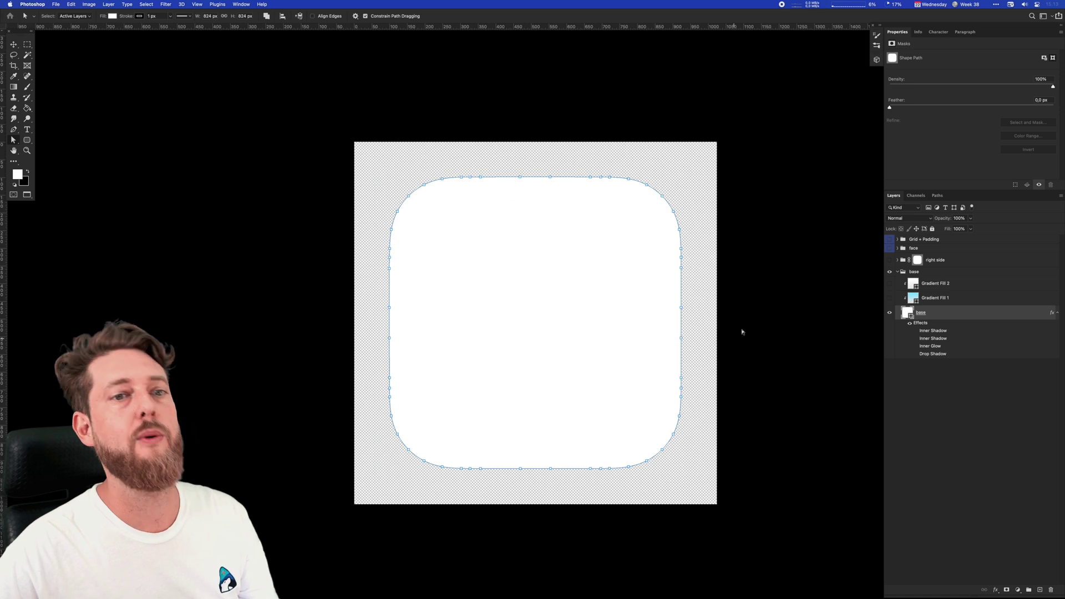
pyautogui.click(793, 320)
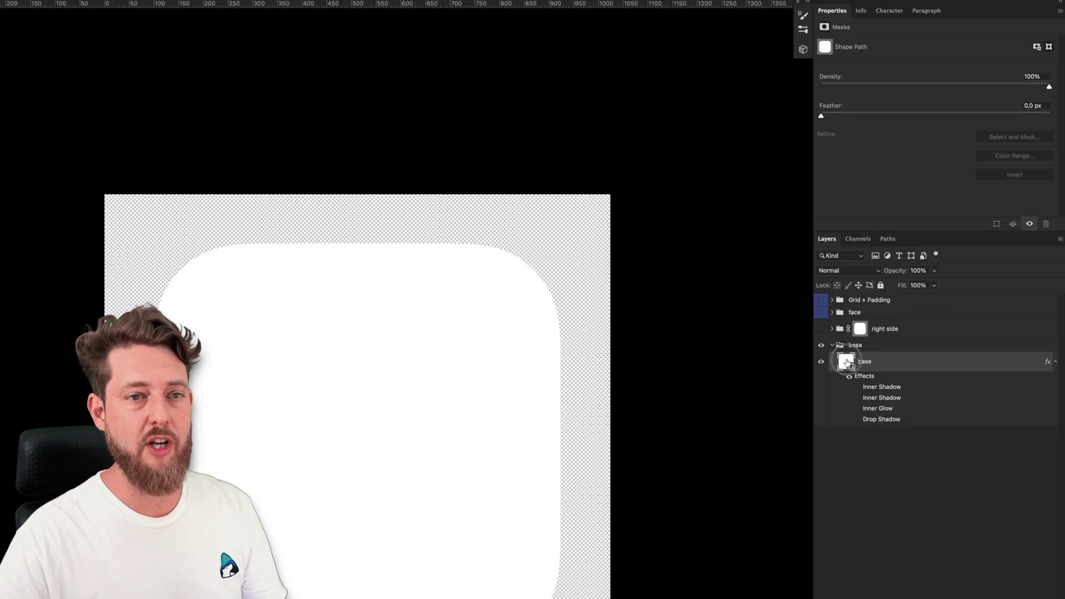
# Change the base shape's fill from white to bright blue (#1393ff)
pyautogui.doubleClick(908, 284)
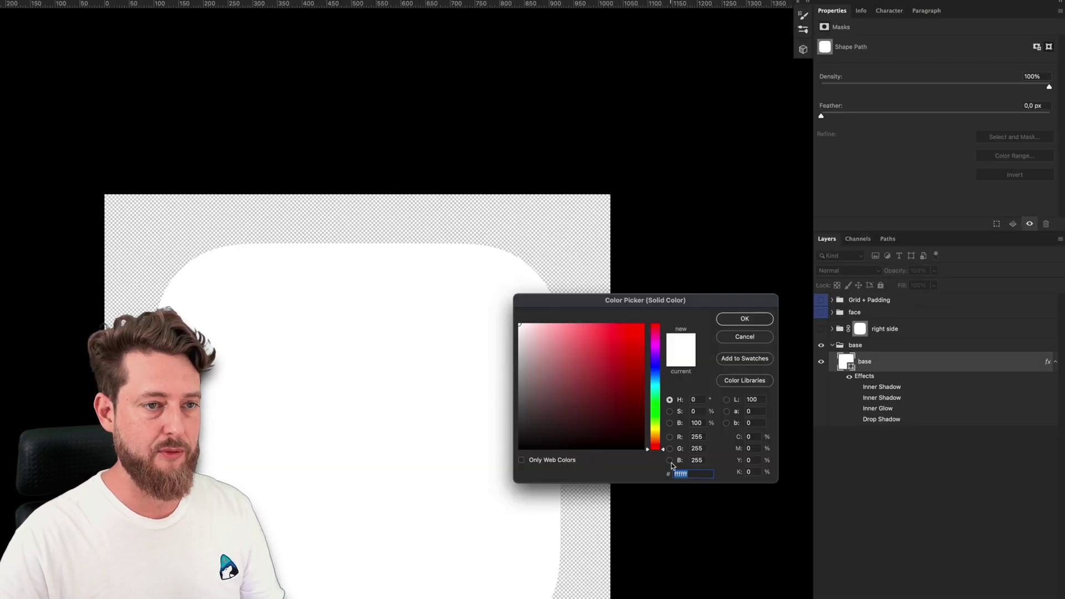
pyautogui.moveTo(654, 380); pyautogui.dragTo(654, 377)
pyautogui.moveTo(624, 332); pyautogui.dragTo(660, 353)
pyautogui.click(745, 320)
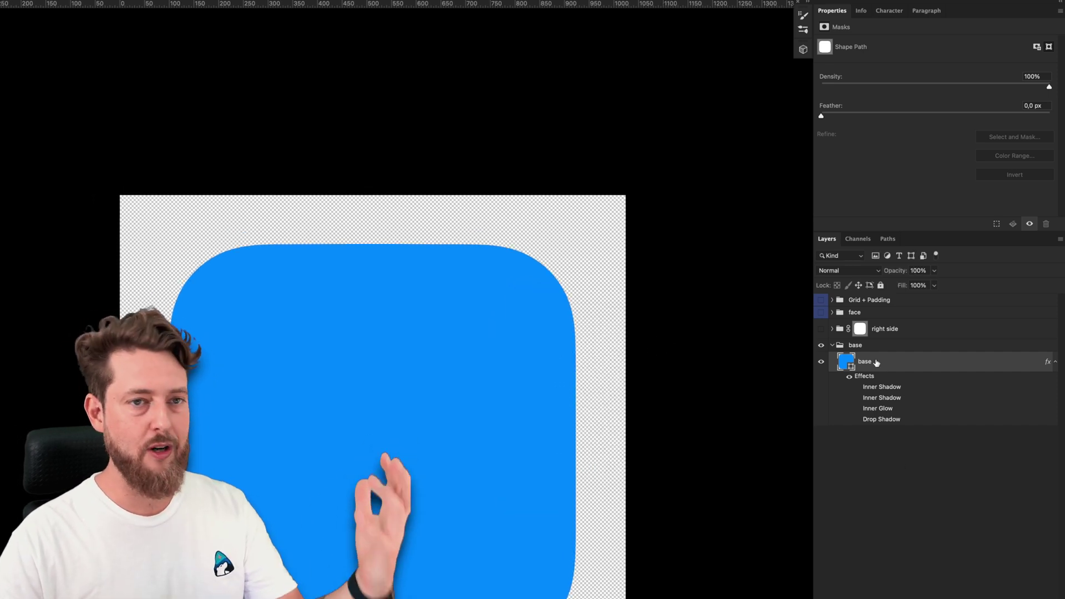
pyautogui.rightClick(878, 363)
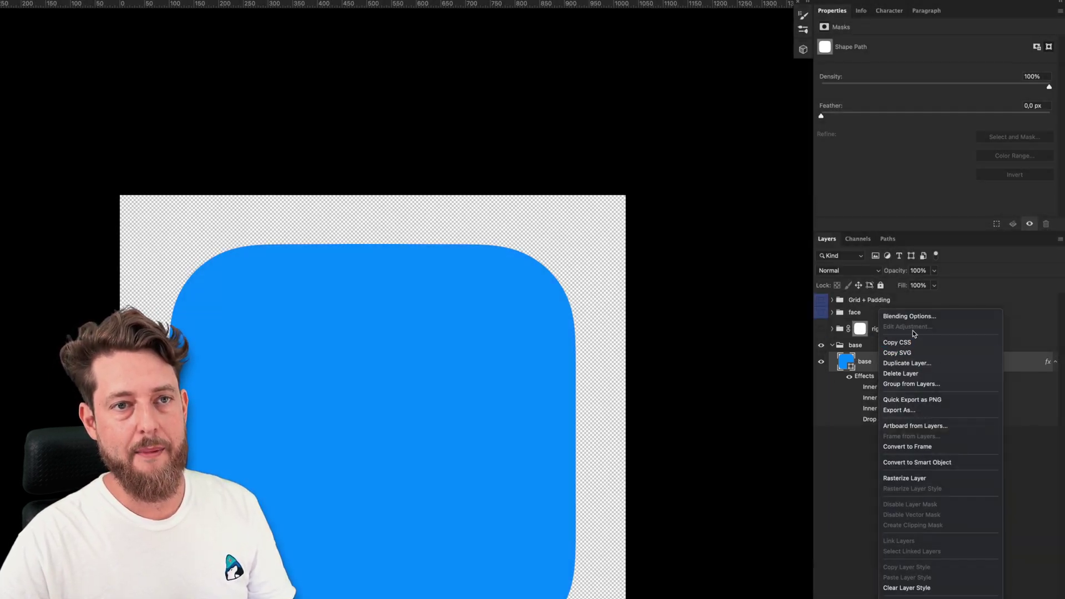
# Add a dark-blue Inner Glow to the base layer: Multiply, 50%, size 10 px
pyautogui.click(918, 316)
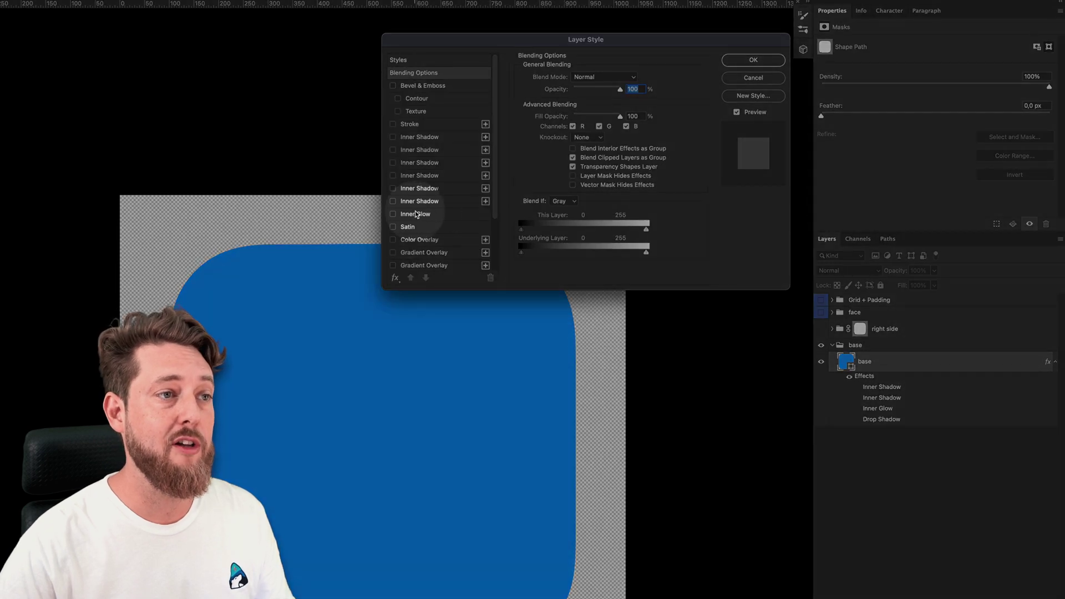
pyautogui.click(415, 215)
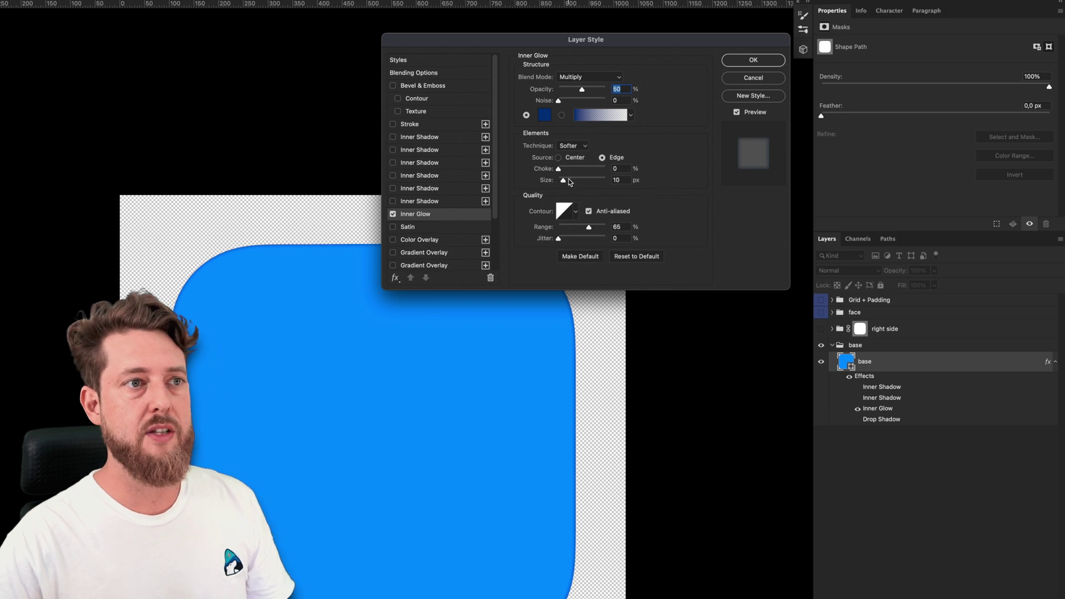
pyautogui.moveTo(564, 179); pyautogui.dragTo(590, 179)
pyautogui.press('Escape')
pyautogui.doubleClick(877, 409)
pyautogui.click(618, 179)
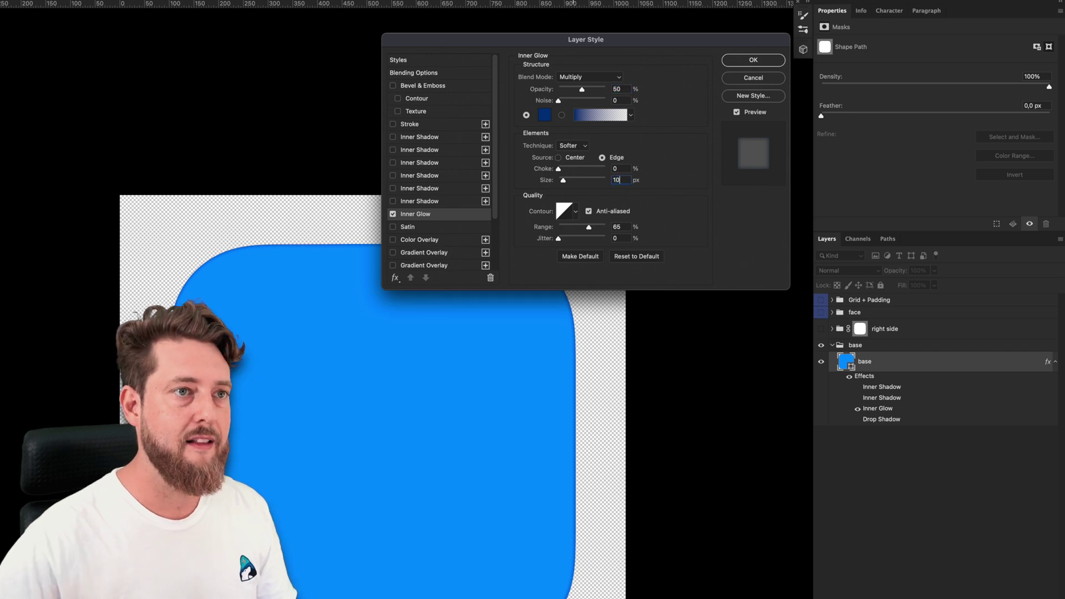
pyautogui.click(766, 59)
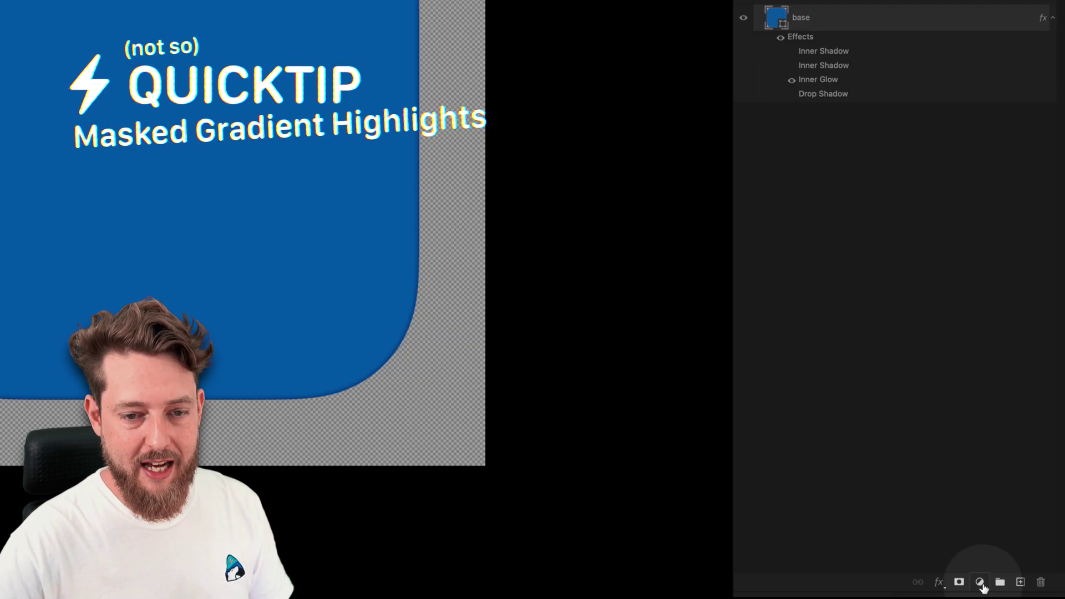
pyautogui.click(1018, 590)
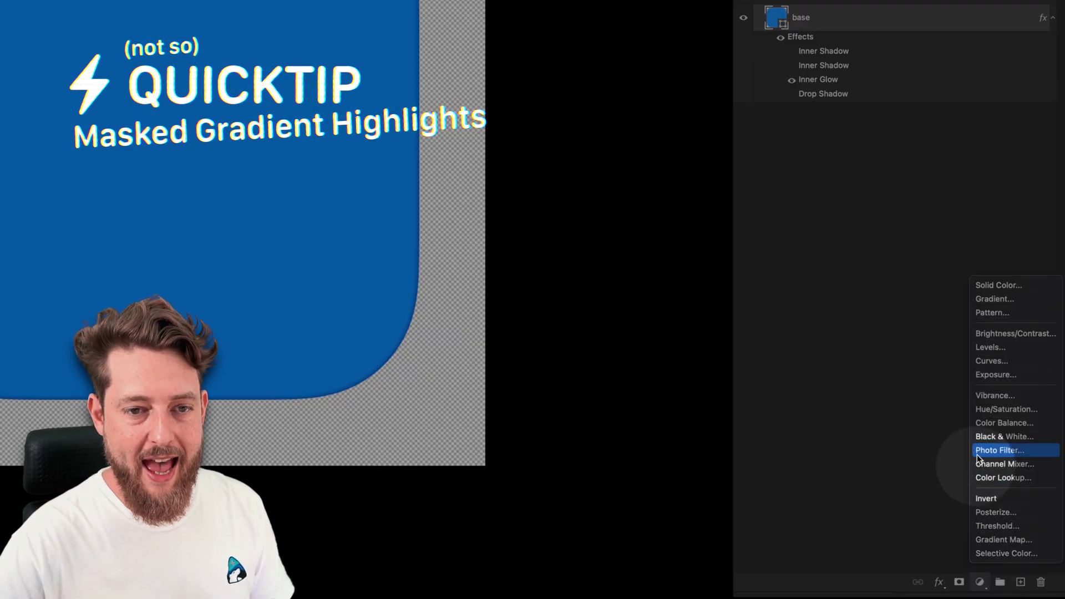
pyautogui.click(997, 300)
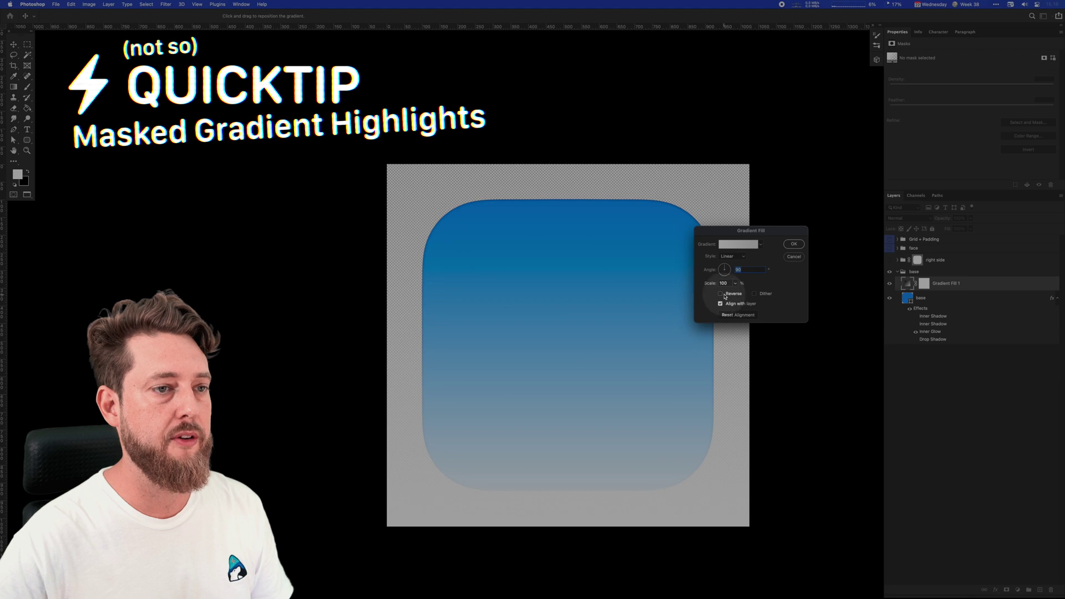
pyautogui.click(721, 294)
pyautogui.click(794, 243)
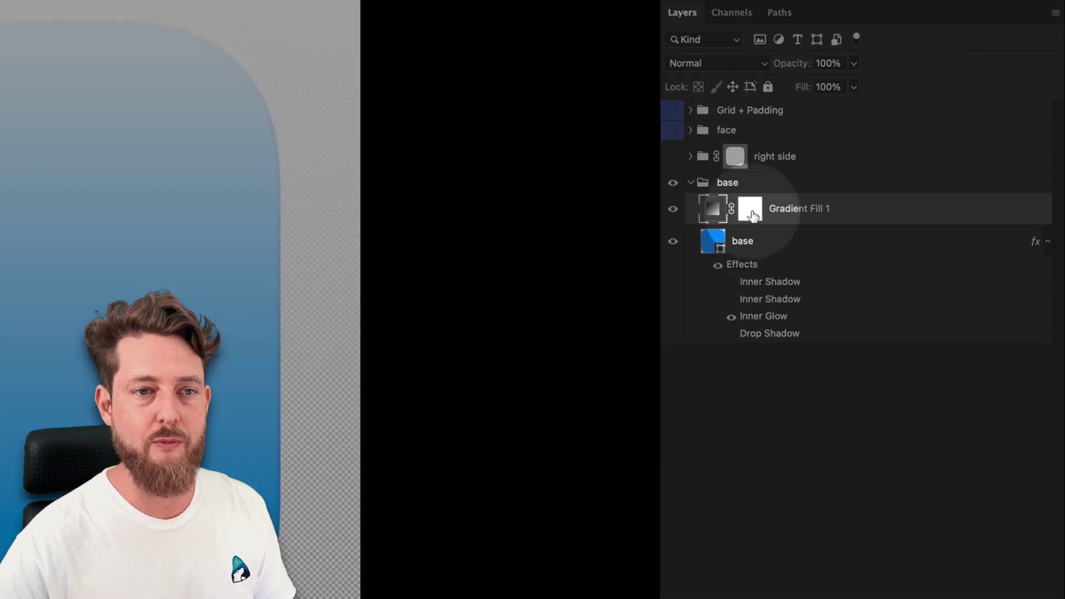
pyautogui.rightClick(752, 222)
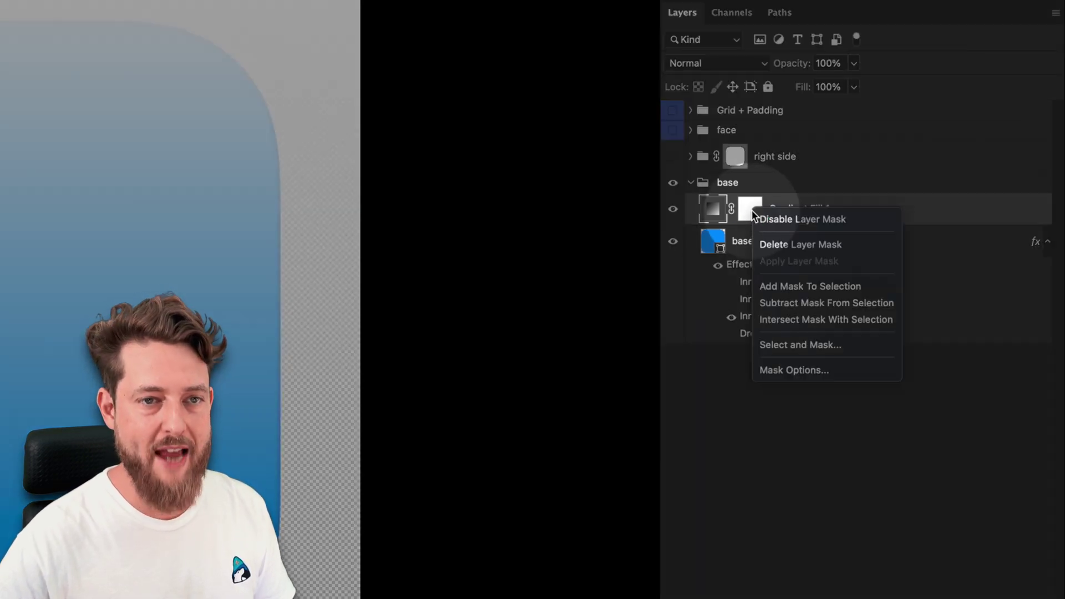
pyautogui.click(804, 244)
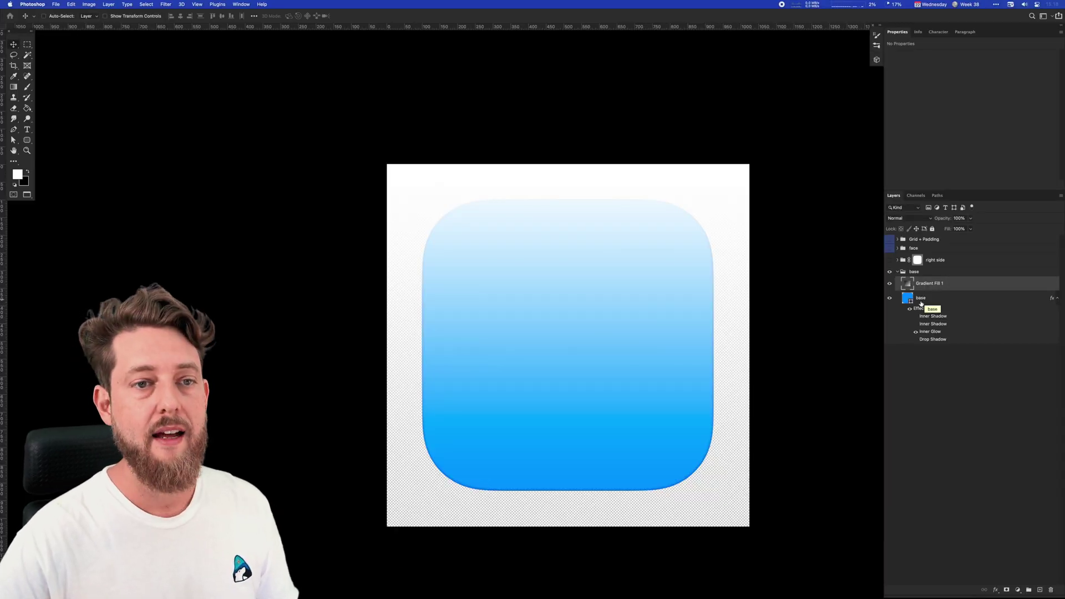
pyautogui.click(921, 303)
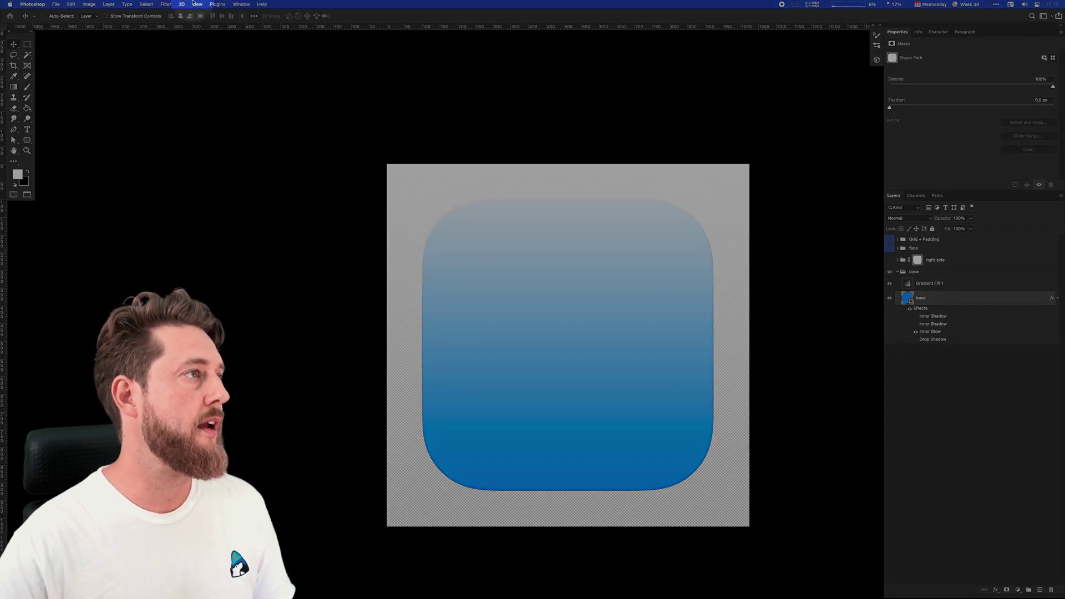
# Turn on guides and select the base layer's rounded-square path
pyautogui.click(197, 4)
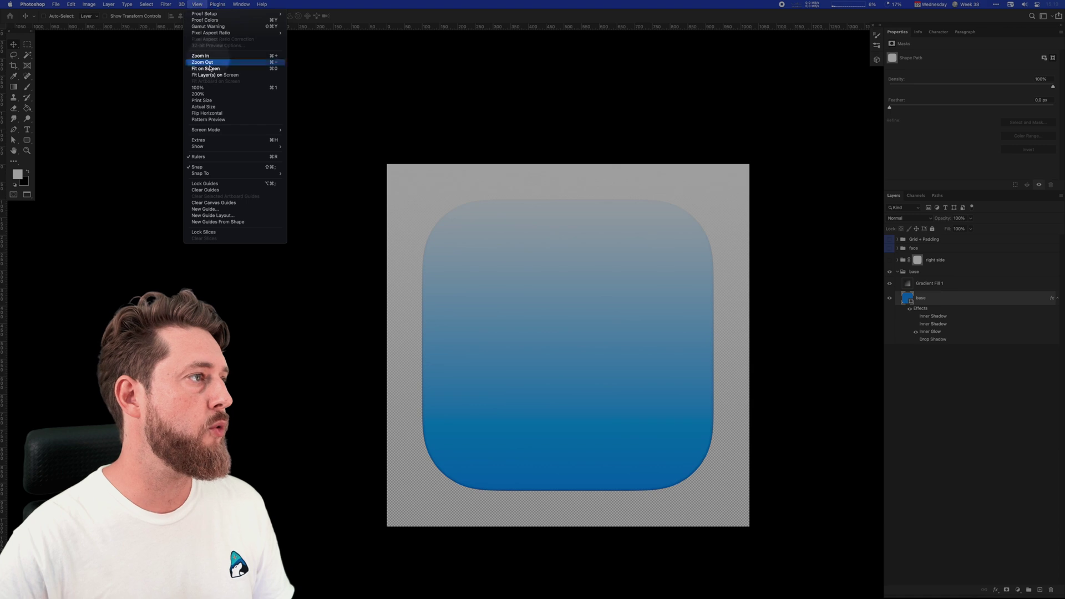
pyautogui.click(199, 140)
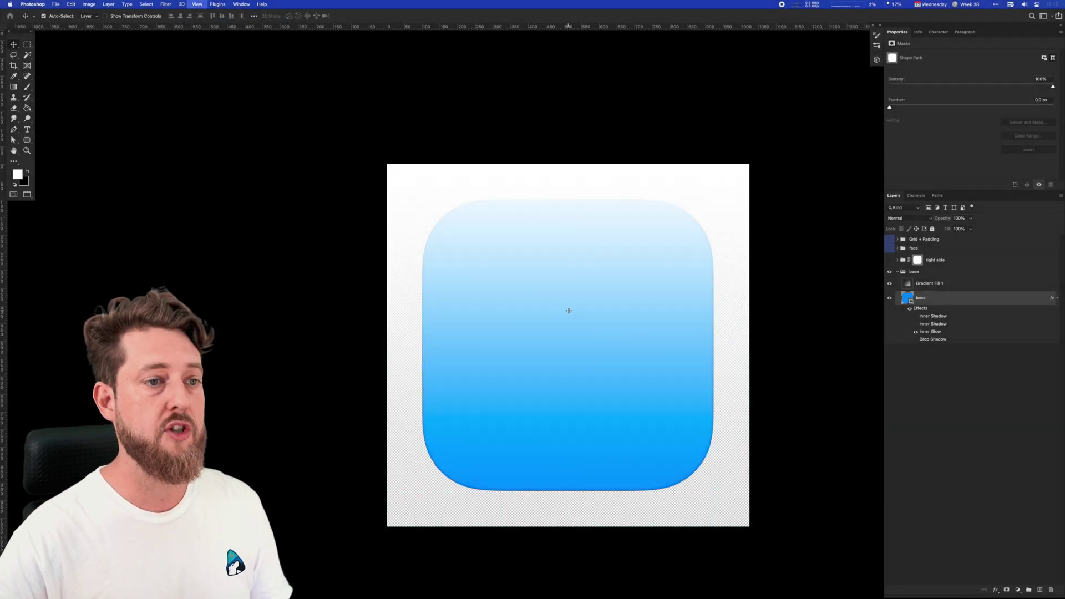
pyautogui.press('a')
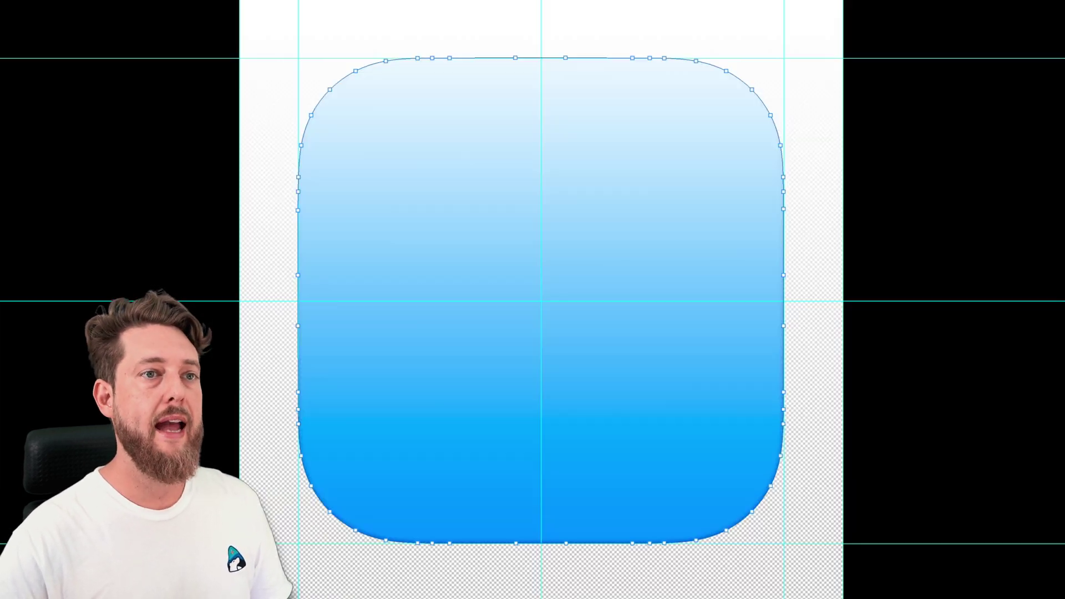
pyautogui.click(774, 191)
pyautogui.click(527, 175)
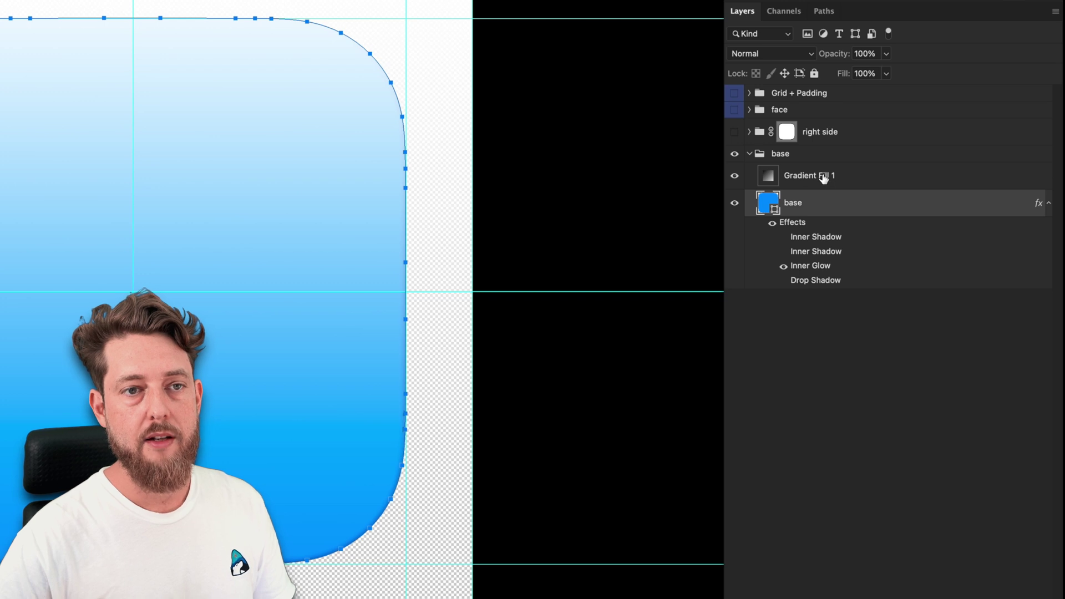
# Paste the path as Gradient Fill 1's vector mask and clip it to the base layer
pyautogui.click(832, 177)
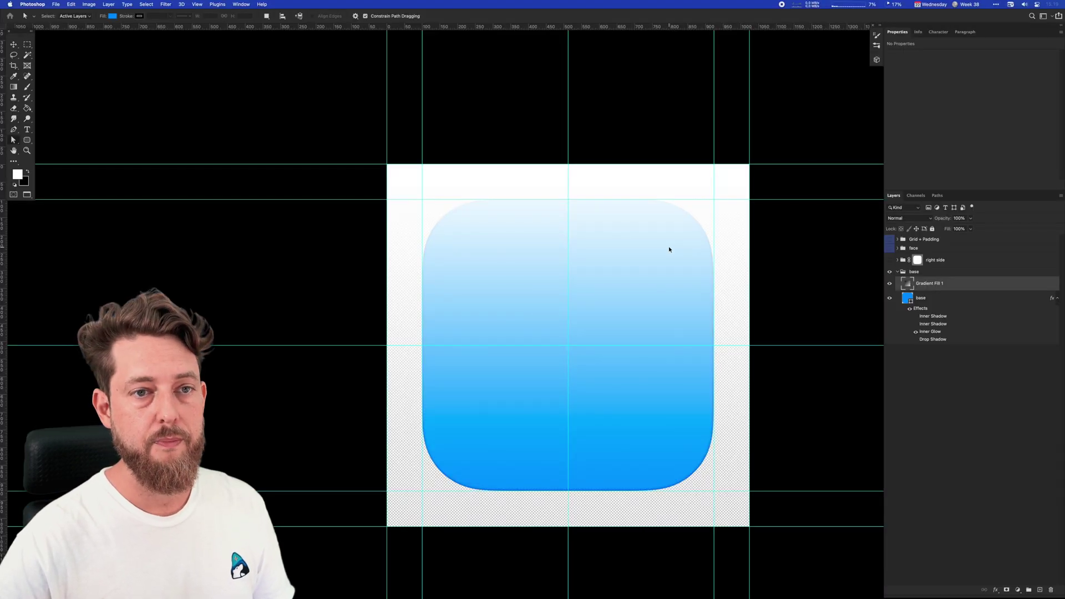
pyautogui.press('super+v')
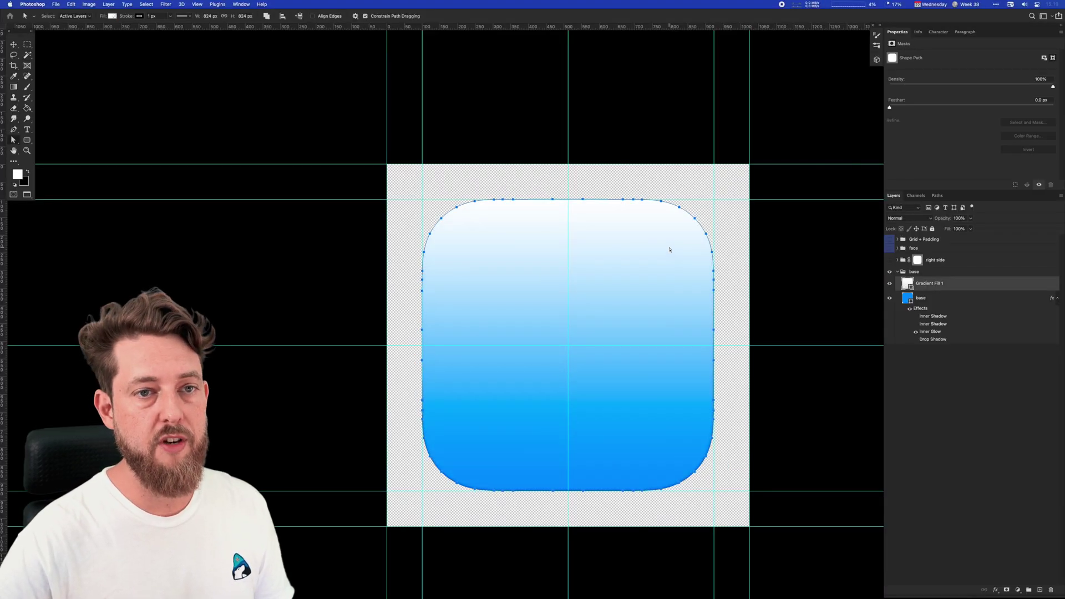
pyautogui.click(744, 217)
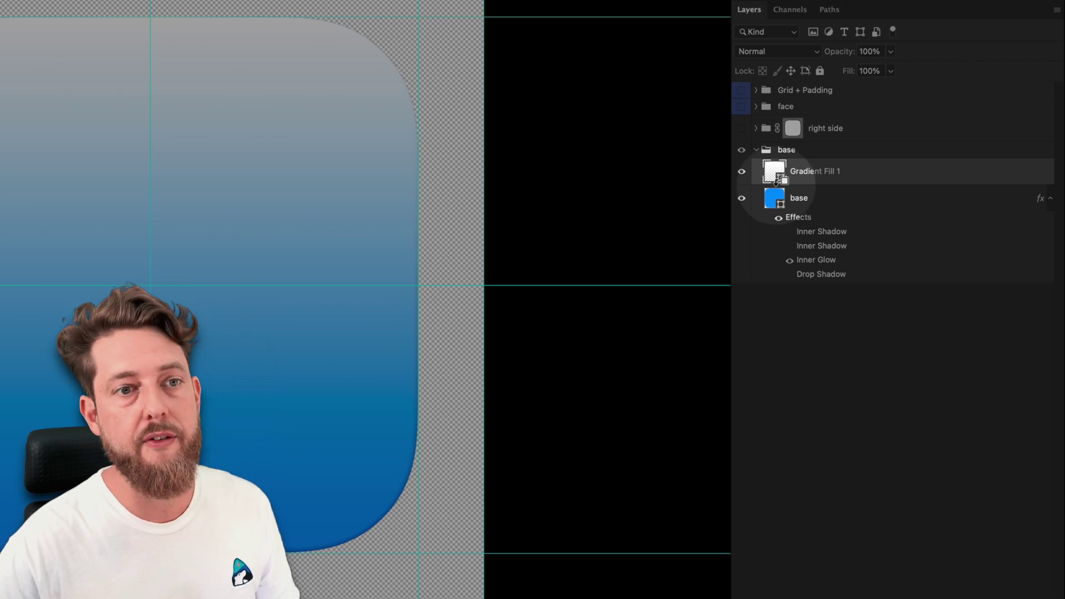
pyautogui.keyDown('alt'); pyautogui.click(777, 183); pyautogui.keyUp('alt')
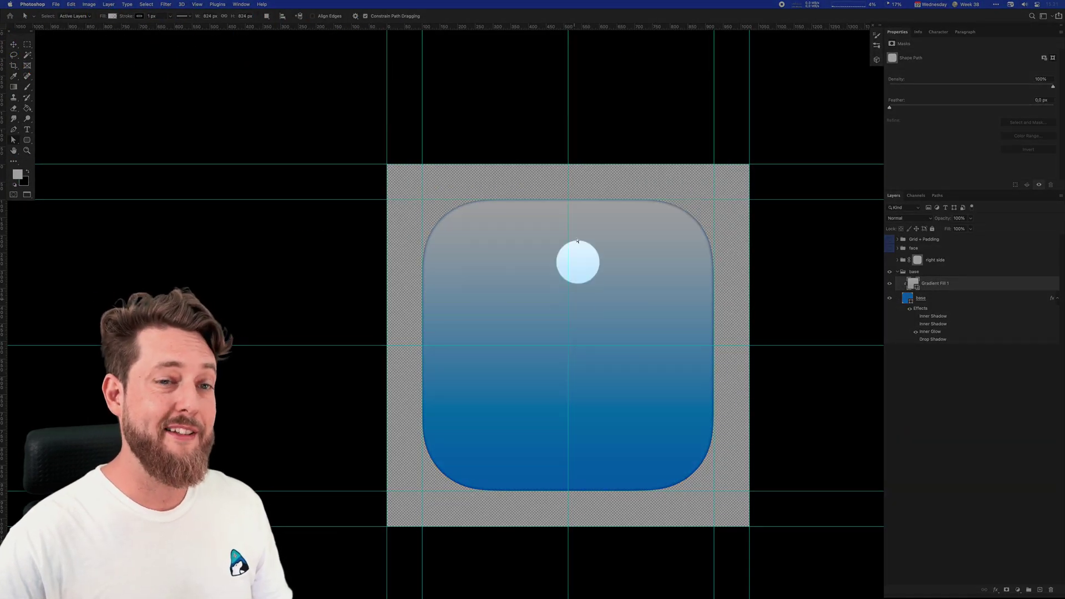
# Give Gradient Fill 1 a light cyan left stop and a new cyan stop at 100%
pyautogui.doubleClick(914, 284)
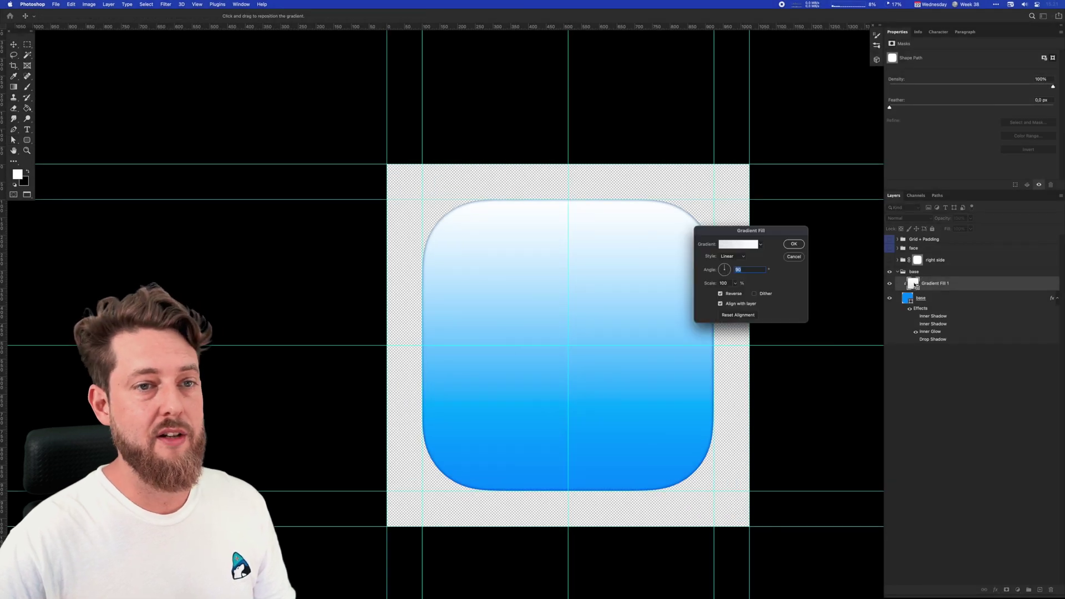
pyautogui.click(738, 245)
pyautogui.doubleClick(705, 452)
pyautogui.click(706, 256)
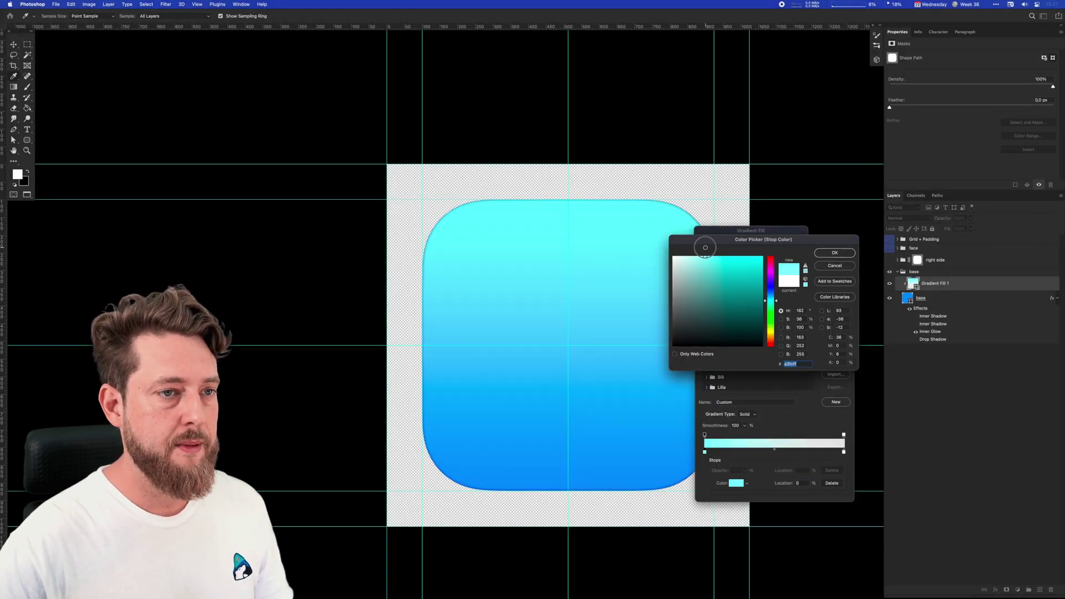
pyautogui.click(832, 252)
pyautogui.click(835, 453)
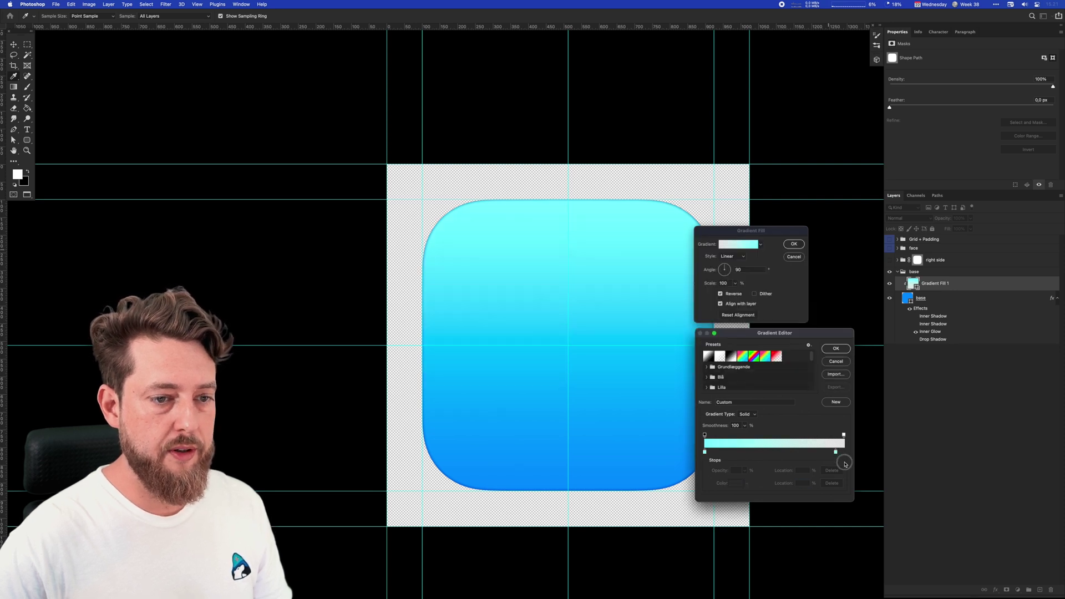
pyautogui.moveTo(836, 453); pyautogui.dragTo(844, 452)
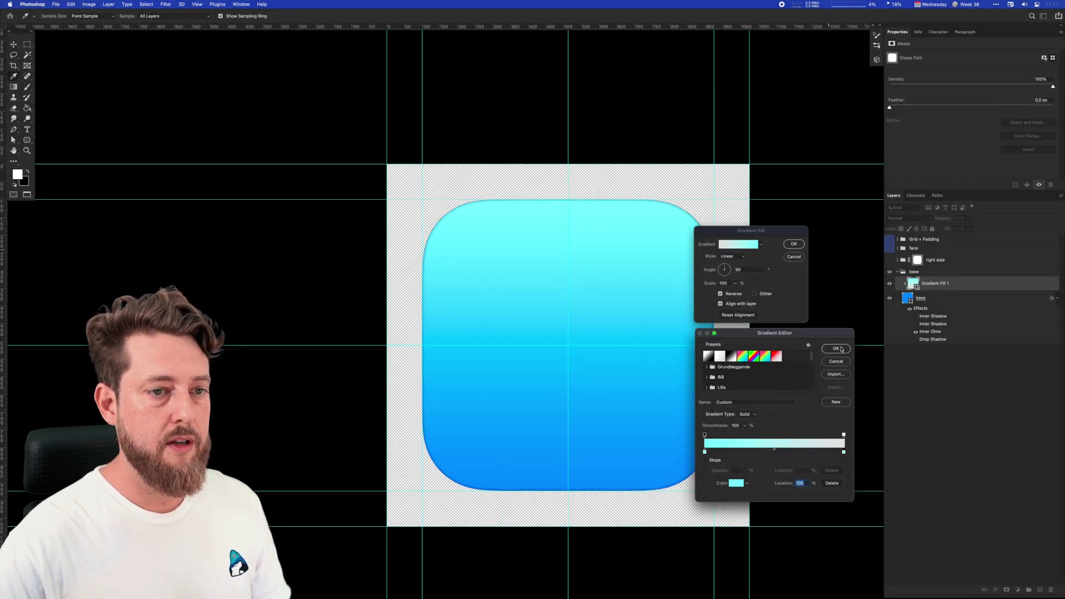
pyautogui.click(841, 349)
pyautogui.click(794, 244)
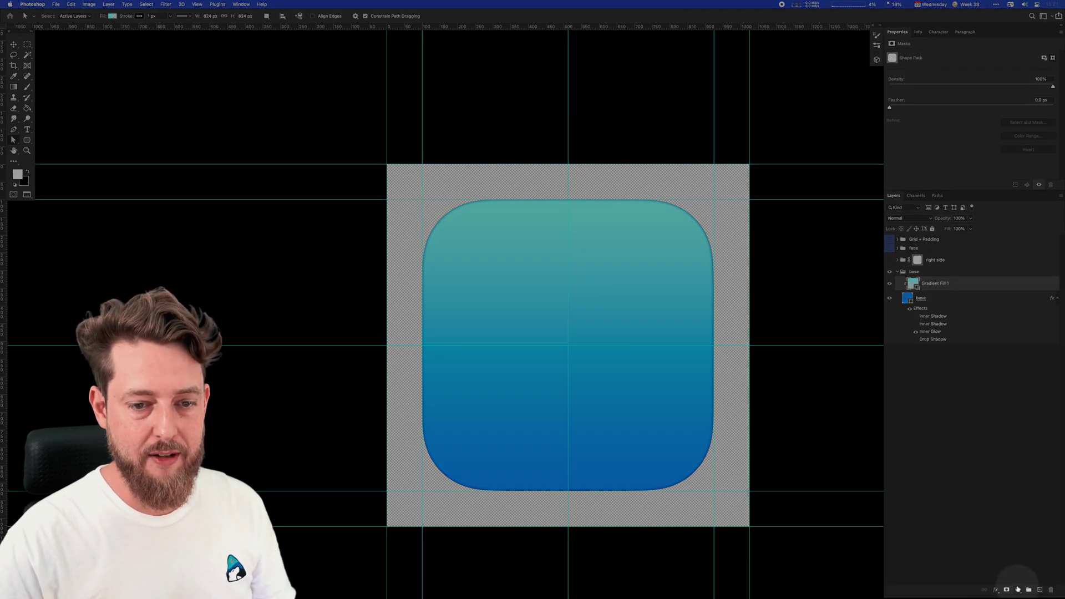
# Add a reversed Gradient Fill 2, mask it with the rounded-square path, and clip it
pyautogui.click(1017, 590)
pyautogui.click(1027, 436)
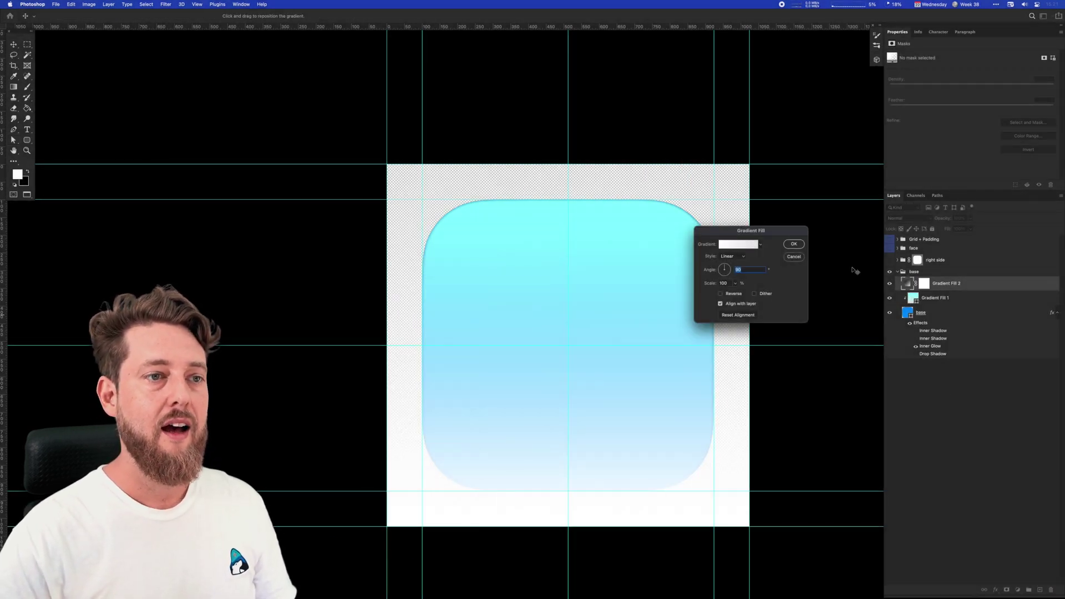
pyautogui.click(733, 294)
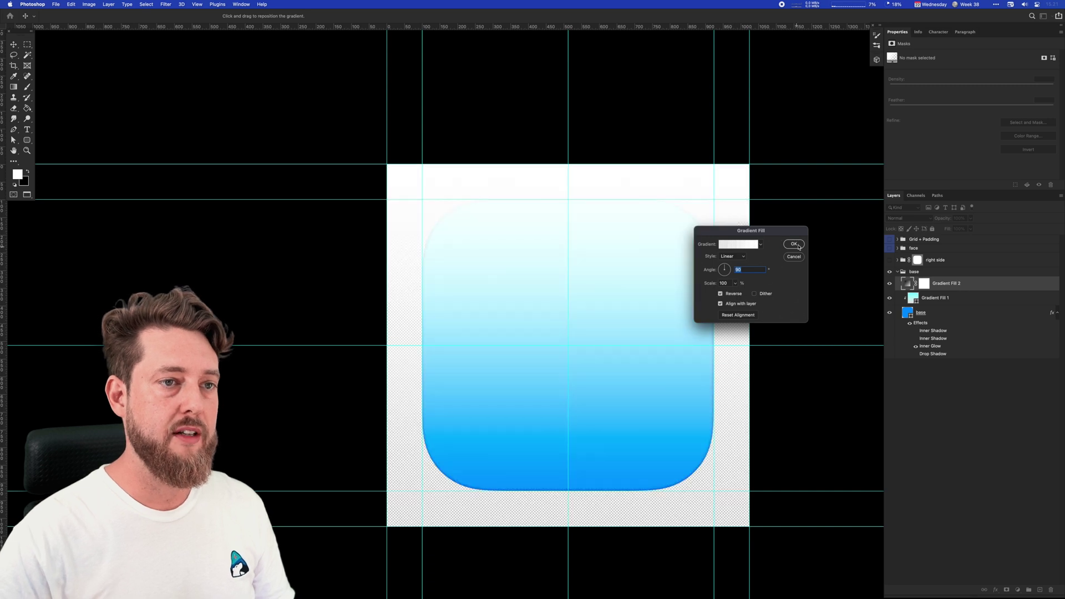
pyautogui.click(799, 244)
pyautogui.moveTo(923, 285)
pyautogui.mouseDown()
pyautogui.moveTo(937, 297)
pyautogui.moveTo(940, 275)
pyautogui.mouseUp()
pyautogui.hotkey('ctrl', 'v')
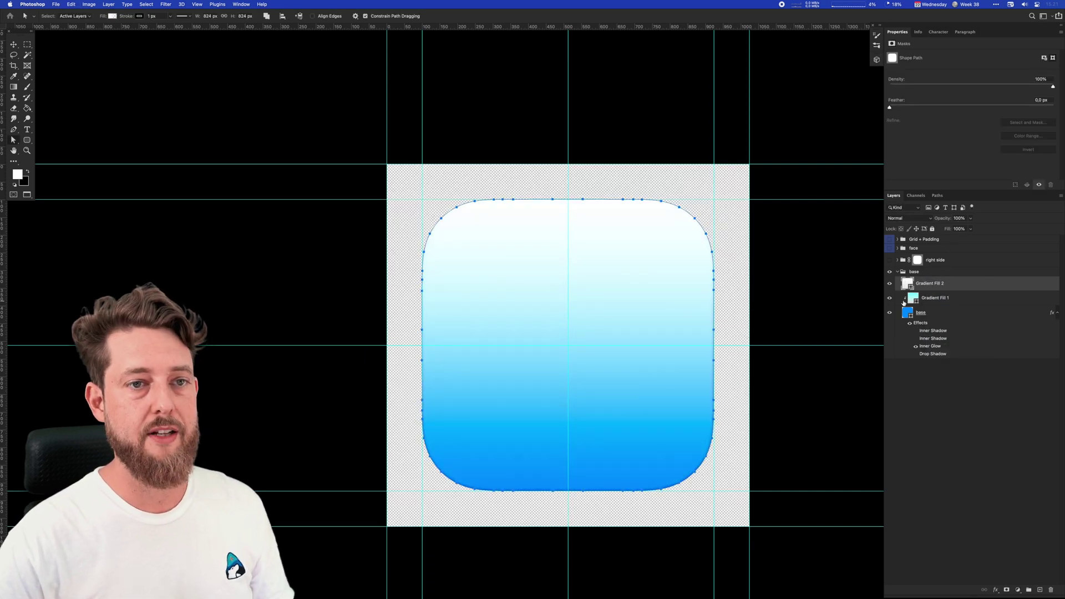
pyautogui.hotkey('ctrl', 'alt', 'g')
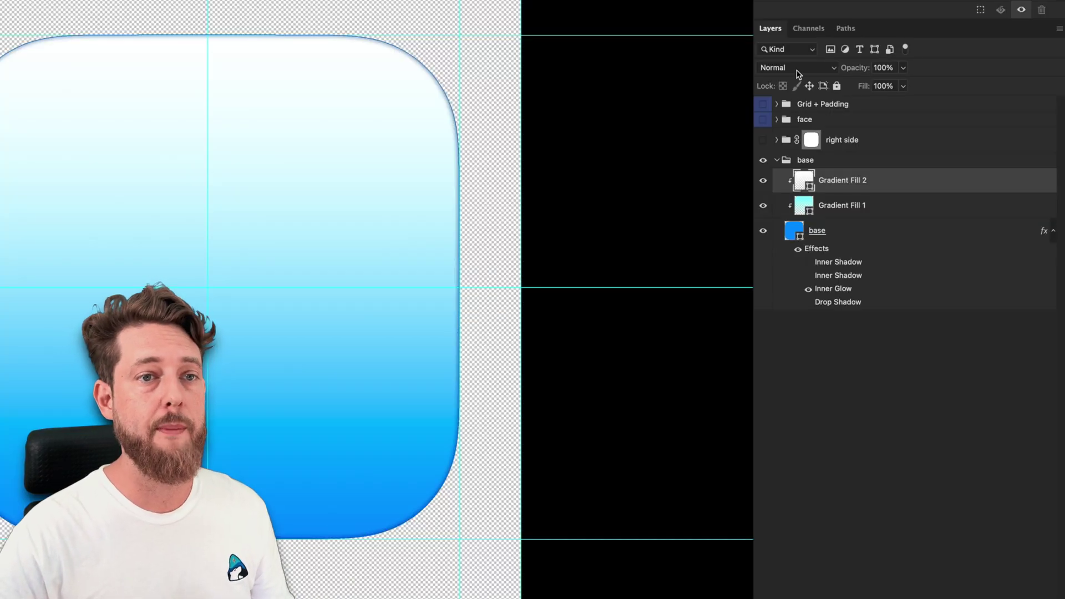
# Set Gradient Fill 2 to Overlay and toggle its visibility to compare
pyautogui.click(797, 68)
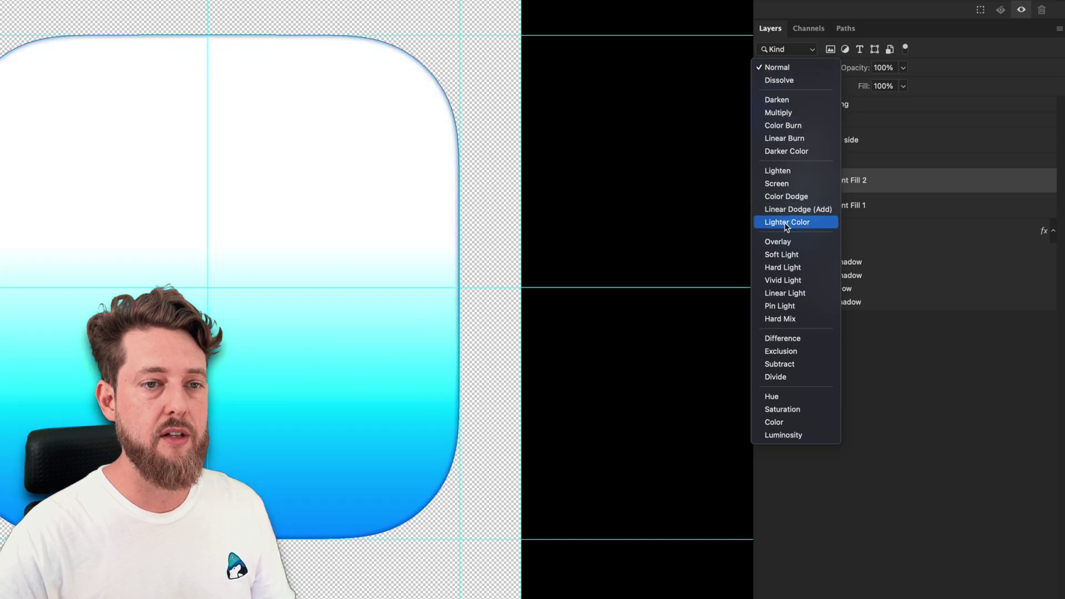
pyautogui.click(781, 242)
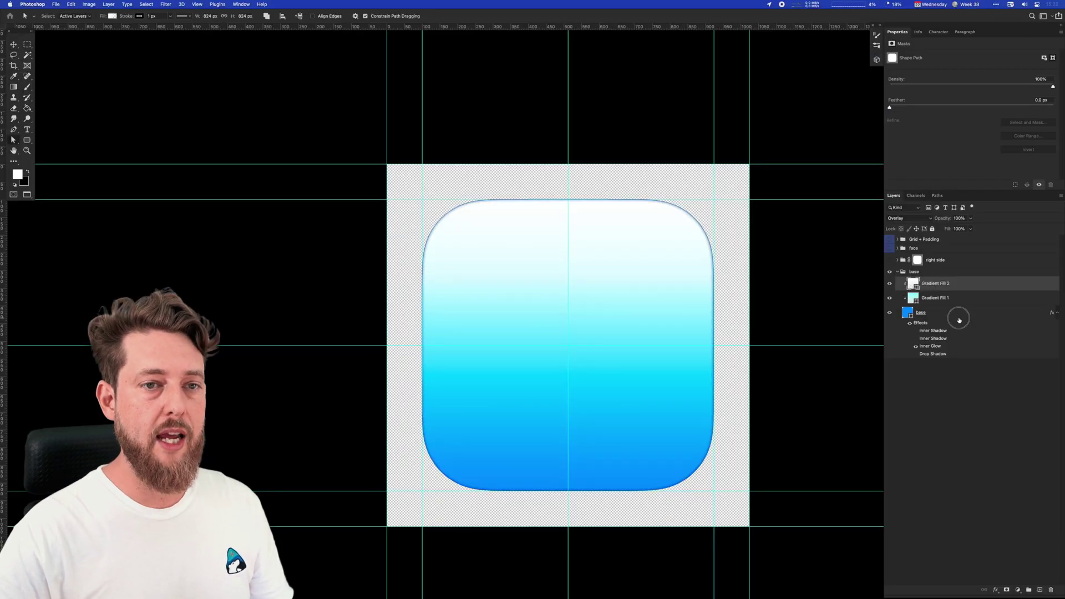
pyautogui.press('v')
pyautogui.scroll(-2, 551, 256)
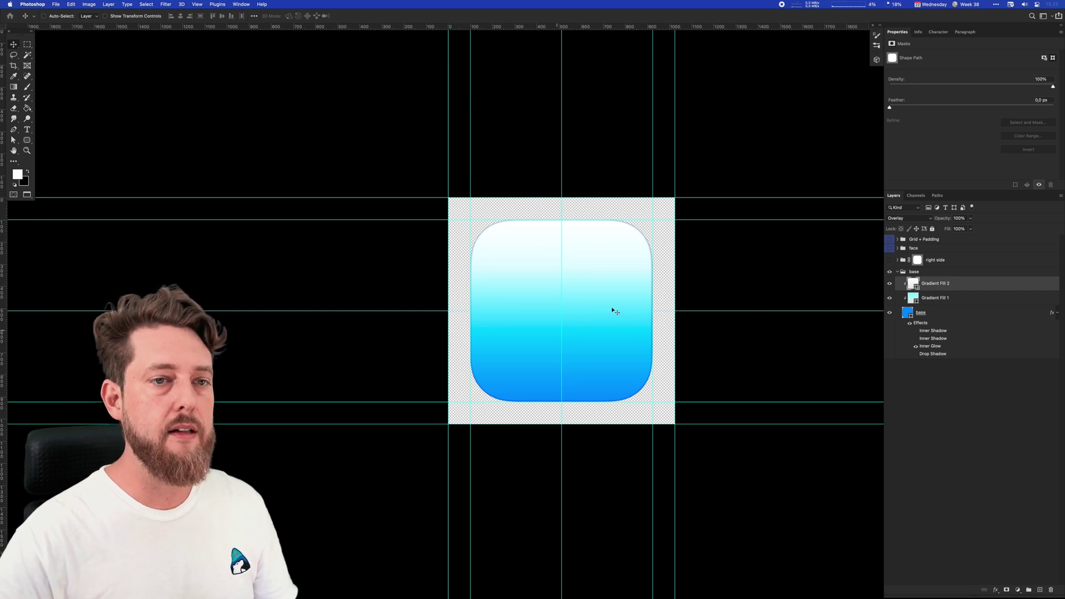
pyautogui.press('super+equal')
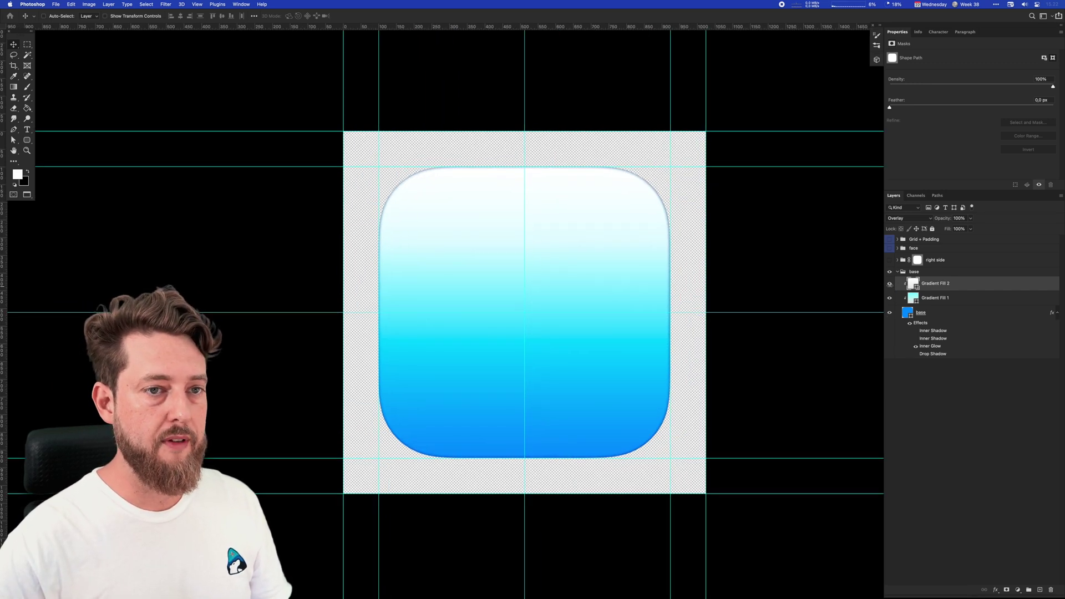
pyautogui.click(891, 284)
pyautogui.click(891, 284)
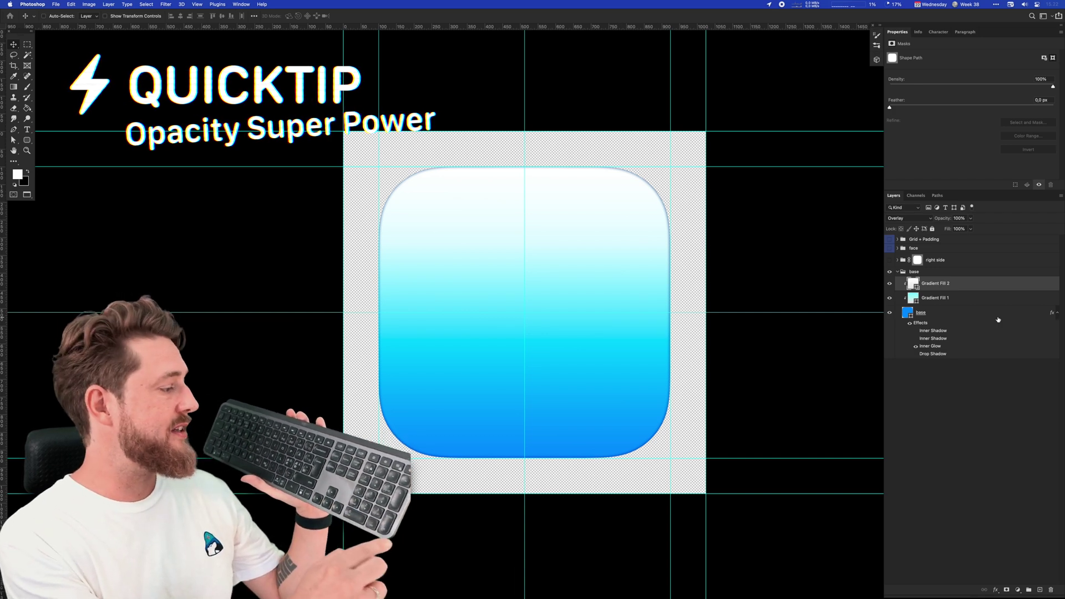
# Try number-key opacities on Gradient Fill 2, settling at 60% for a pale cyan top
pyautogui.press('1')
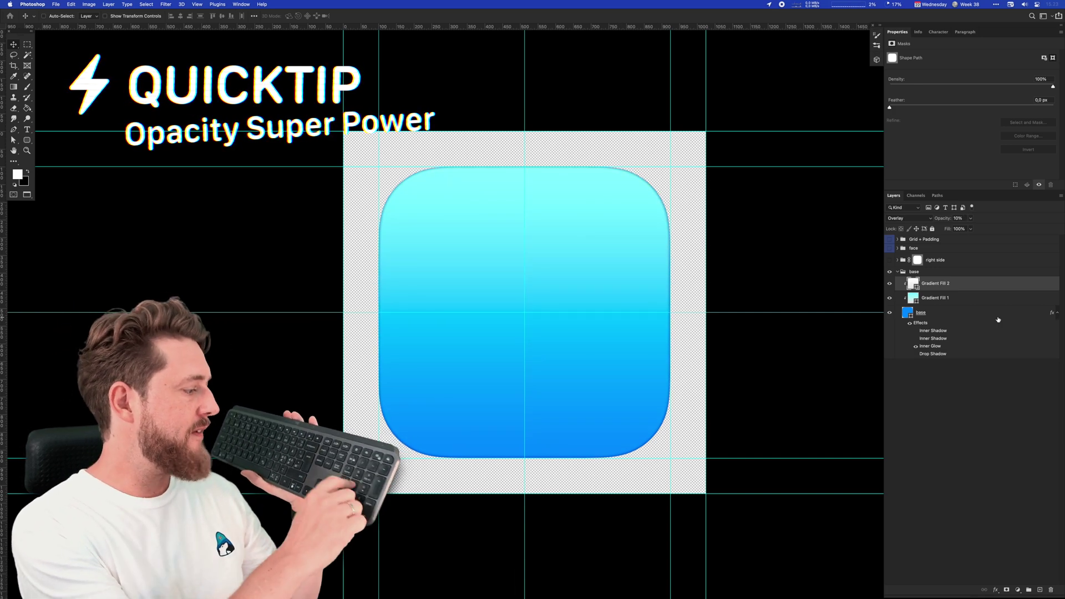
pyautogui.press('5')
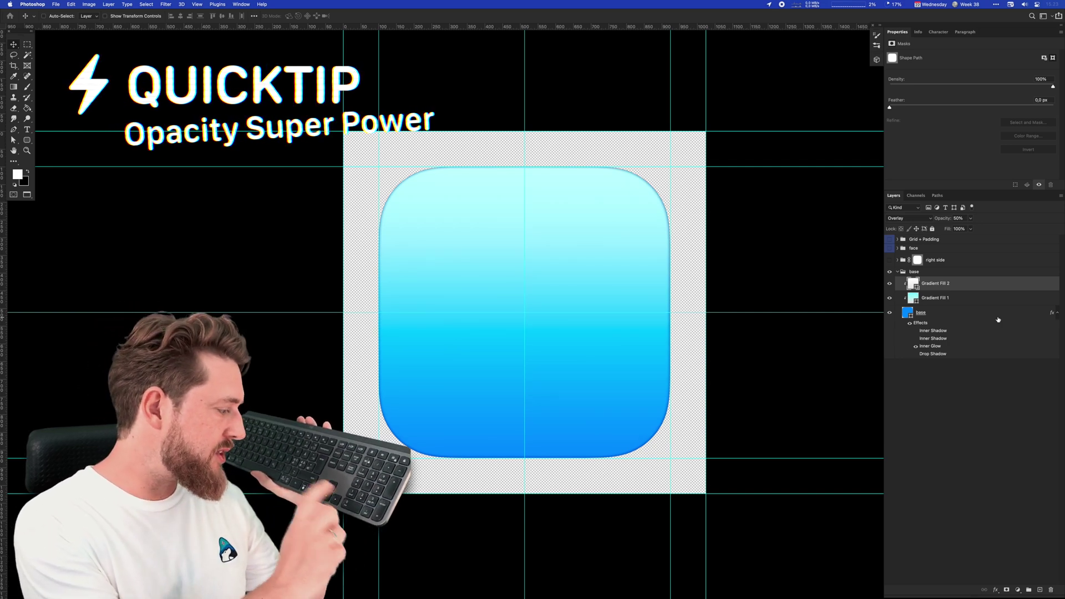
pyautogui.press('0')
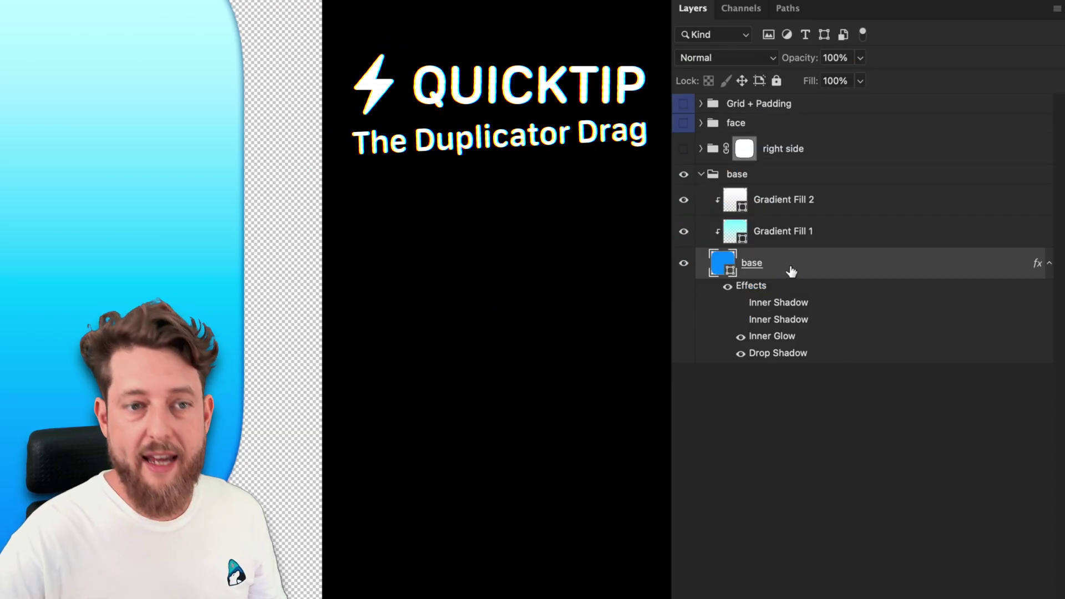
# Duplicate the base layer below itself, hide the copy's effects, and rename it 'shadow'
pyautogui.moveTo(792, 270); pyautogui.dragTo(783, 375)
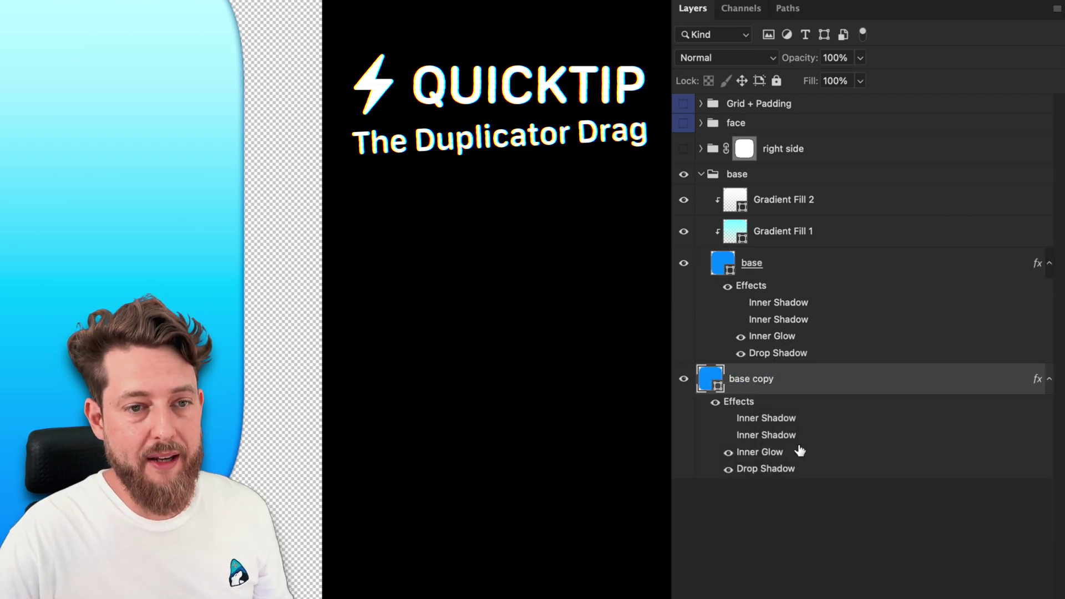
pyautogui.click(715, 402)
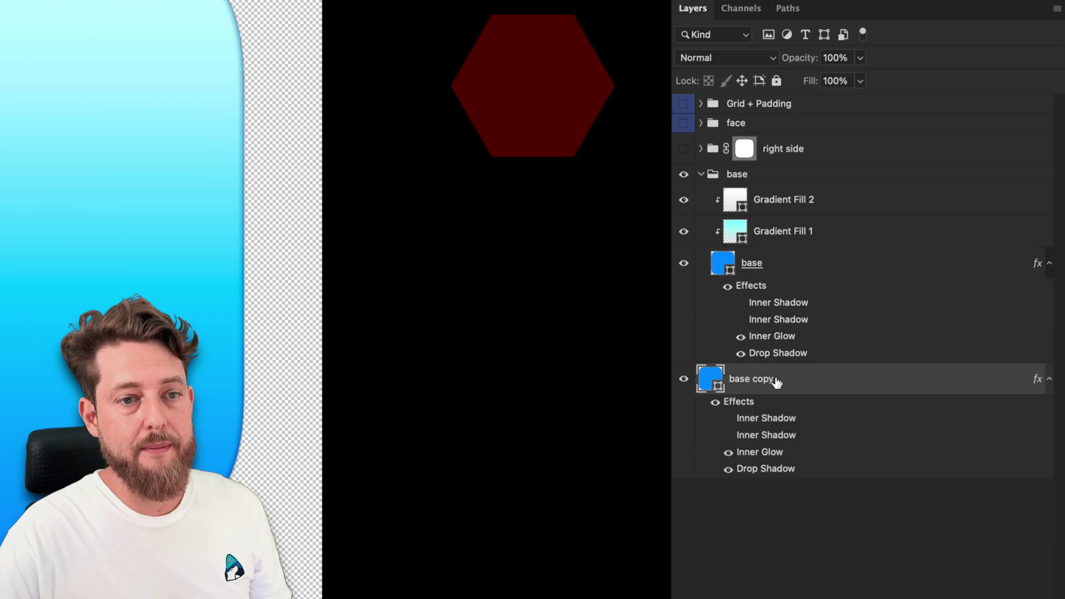
pyautogui.doubleClick(738, 378)
pyautogui.write('shadow')
pyautogui.press('Return')
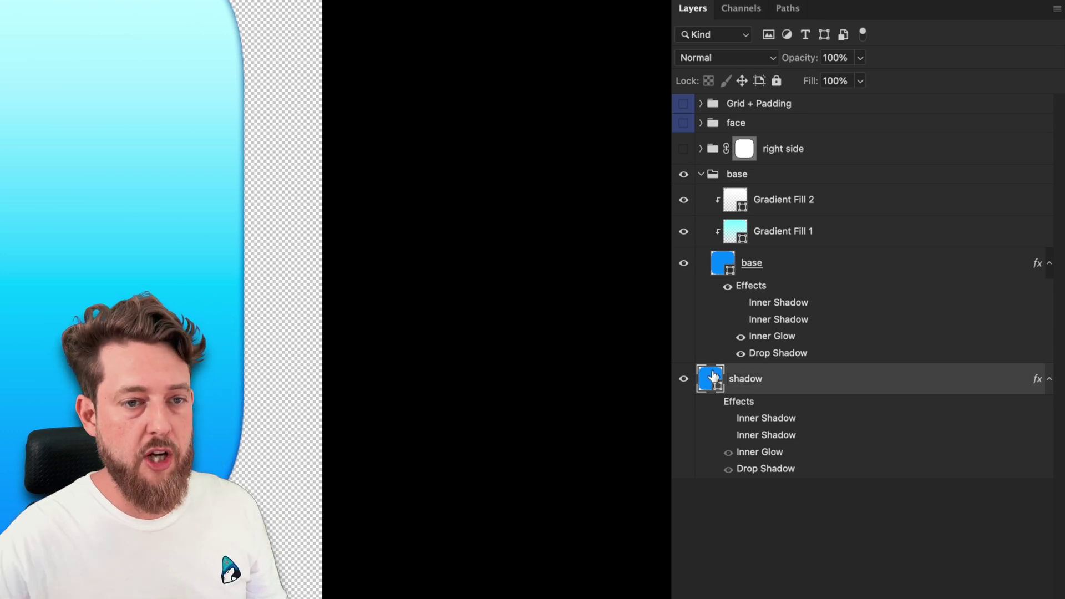
# Fill the shadow layer with black (#000000)
pyautogui.doubleClick(708, 389)
pyautogui.write('000000')
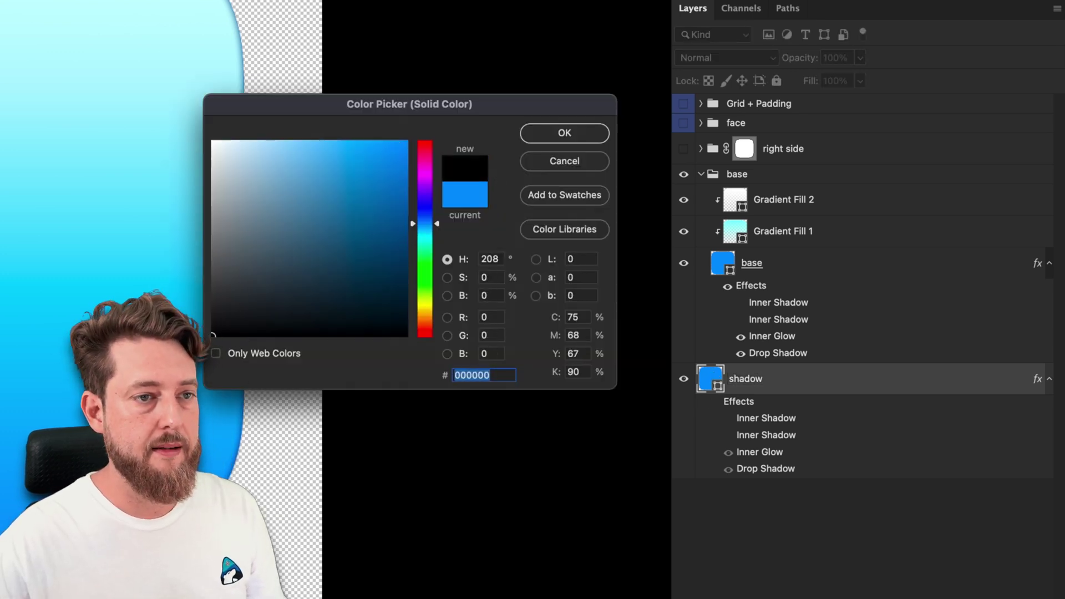
pyautogui.press('Return')
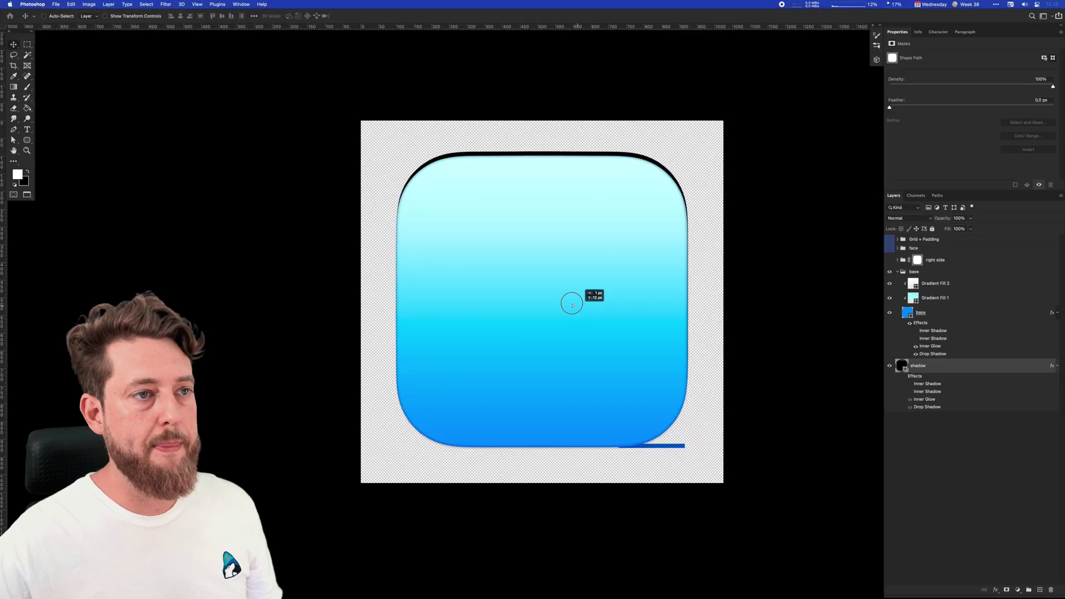
# Offset the black shadow down and right, and convert it to a smart object
pyautogui.moveTo(572, 305); pyautogui.dragTo(567, 315)
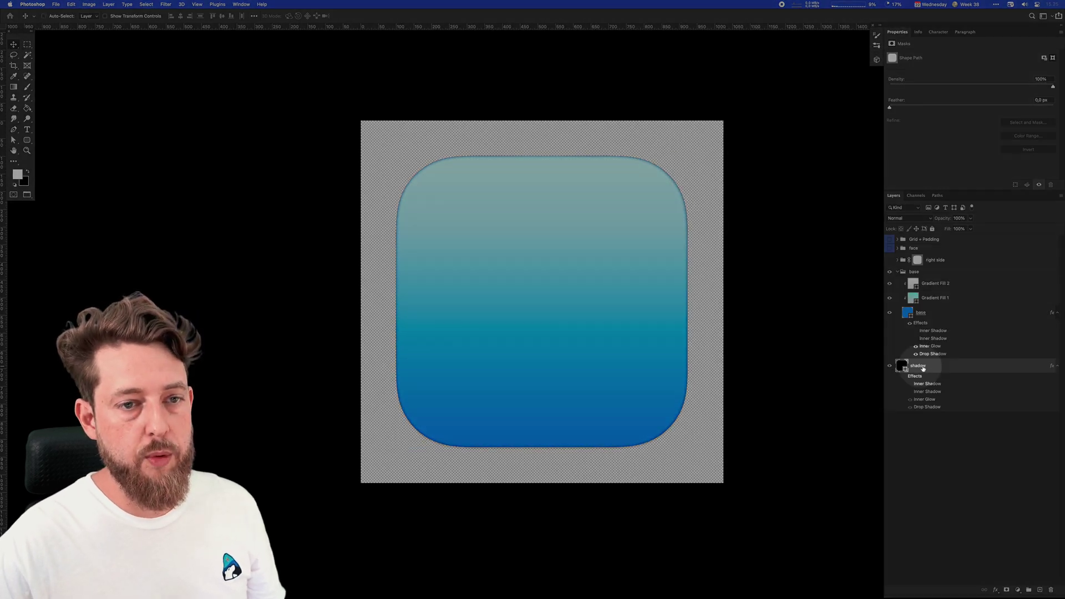
pyautogui.rightClick(923, 367)
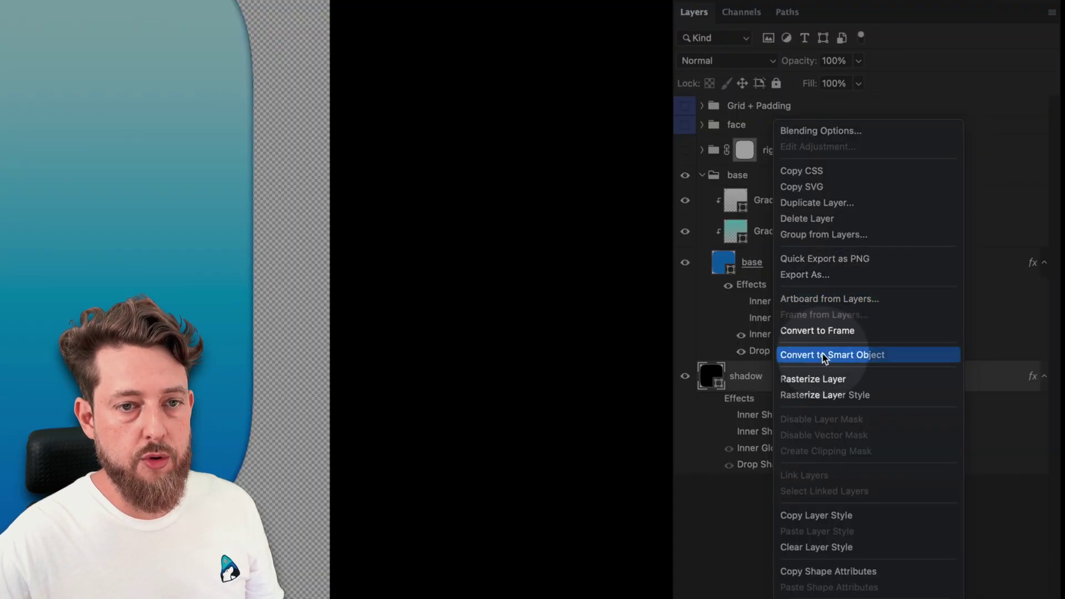
pyautogui.click(823, 355)
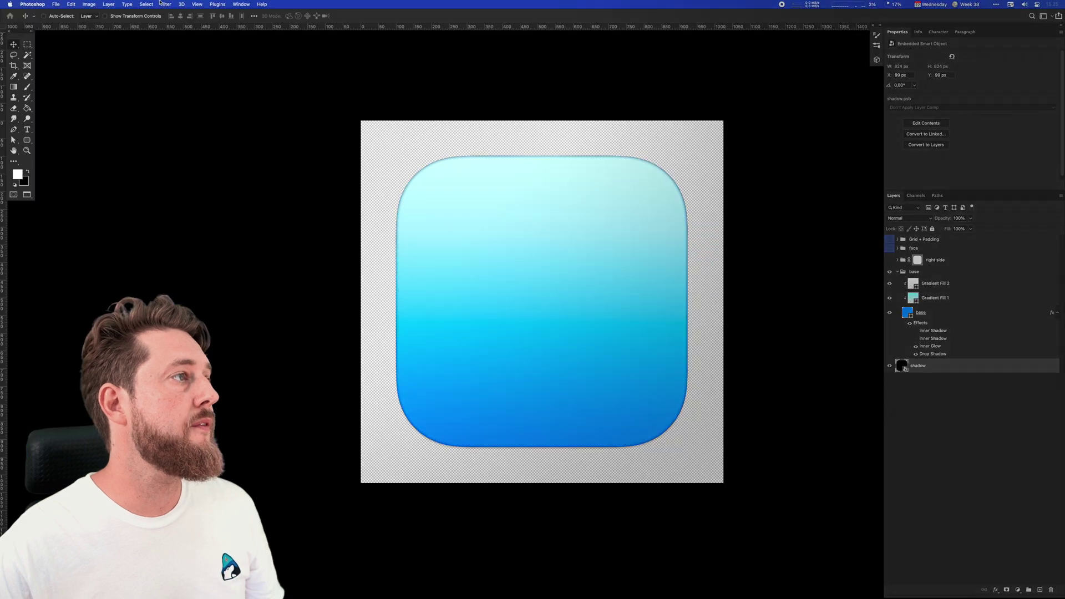
# Apply a Gaussian Blur to the shadow and move it lower beneath the icon
pyautogui.click(170, 6)
pyautogui.moveTo(348, 192)
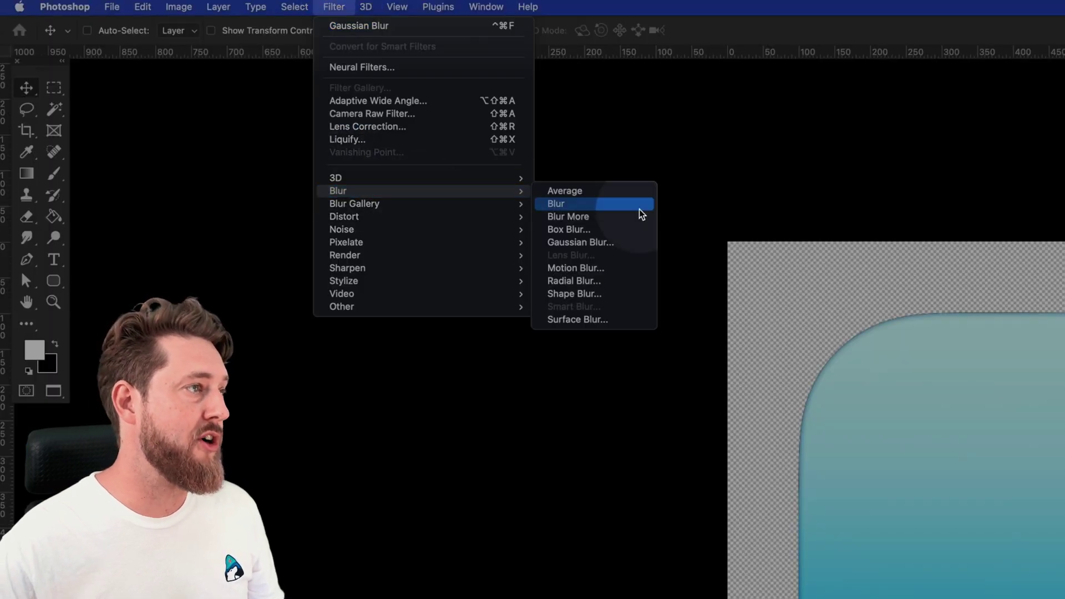
pyautogui.click(608, 242)
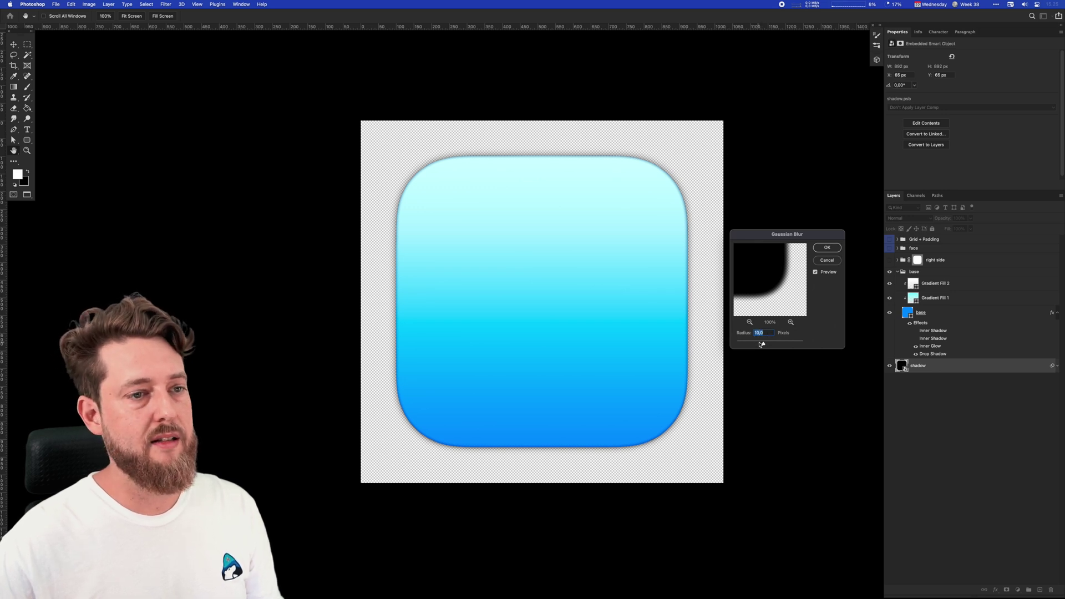
pyautogui.press('Return')
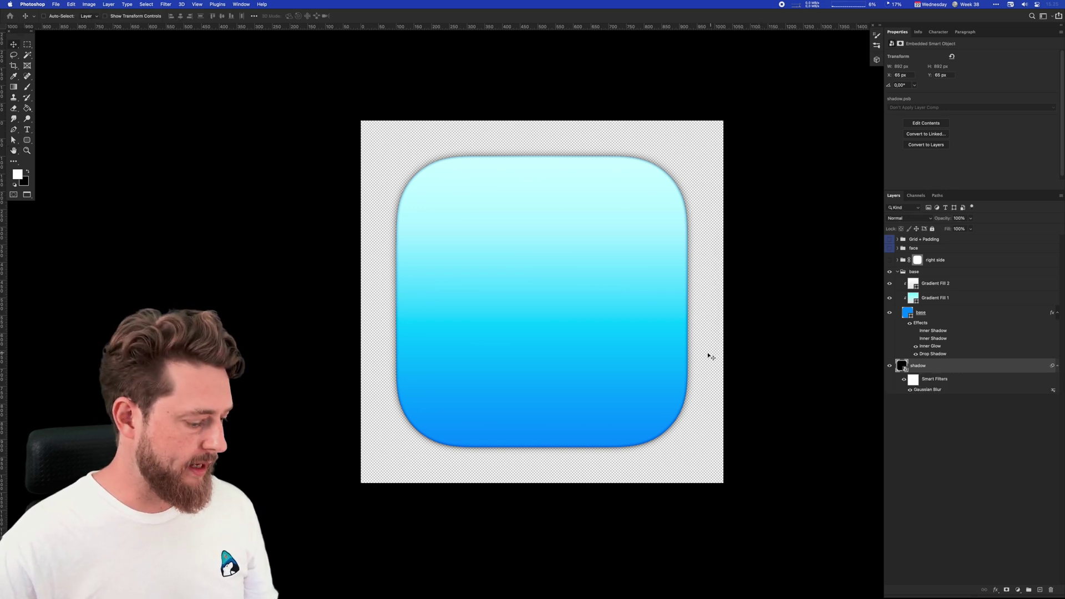
pyautogui.moveTo(638, 351); pyautogui.dragTo(613, 324)
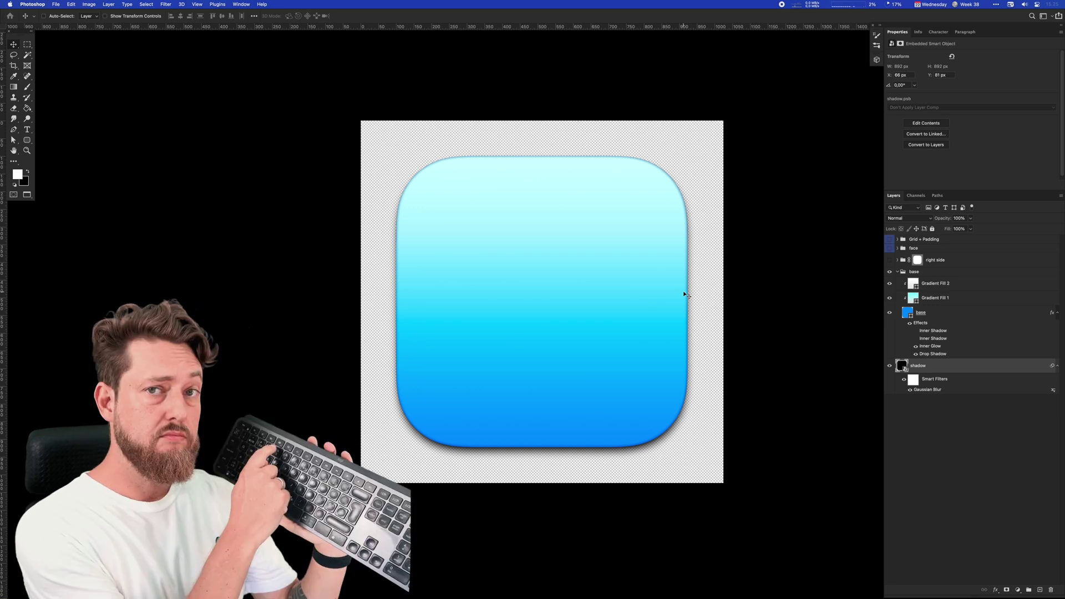
# Check the shadow layer's bounds with Free Transform (Ctrl+T), then leave it unchanged
pyautogui.hotkey('ctrl', 't')
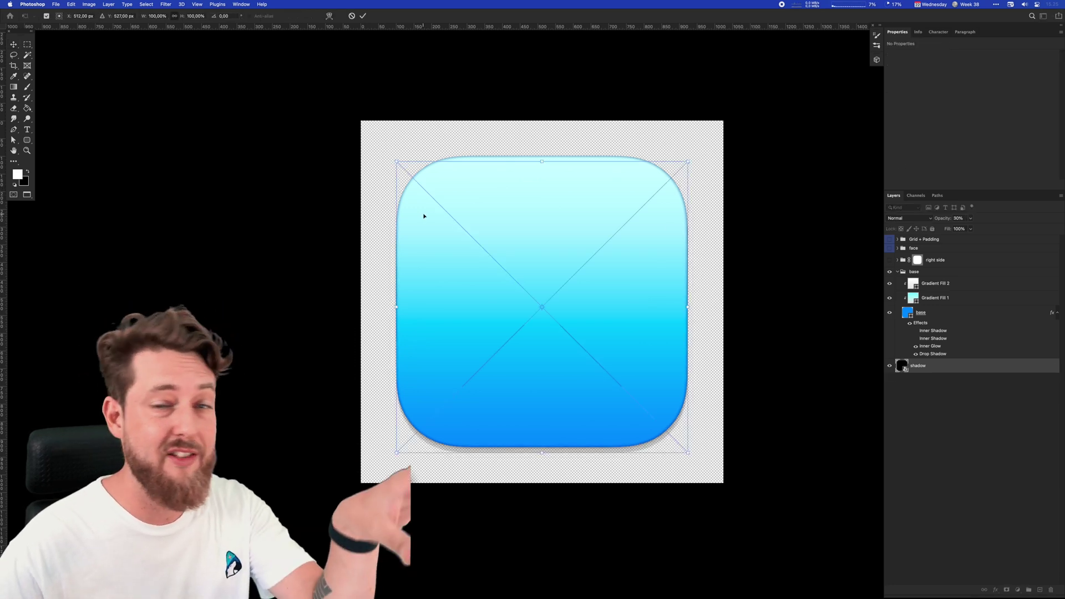
pyautogui.press('Return')
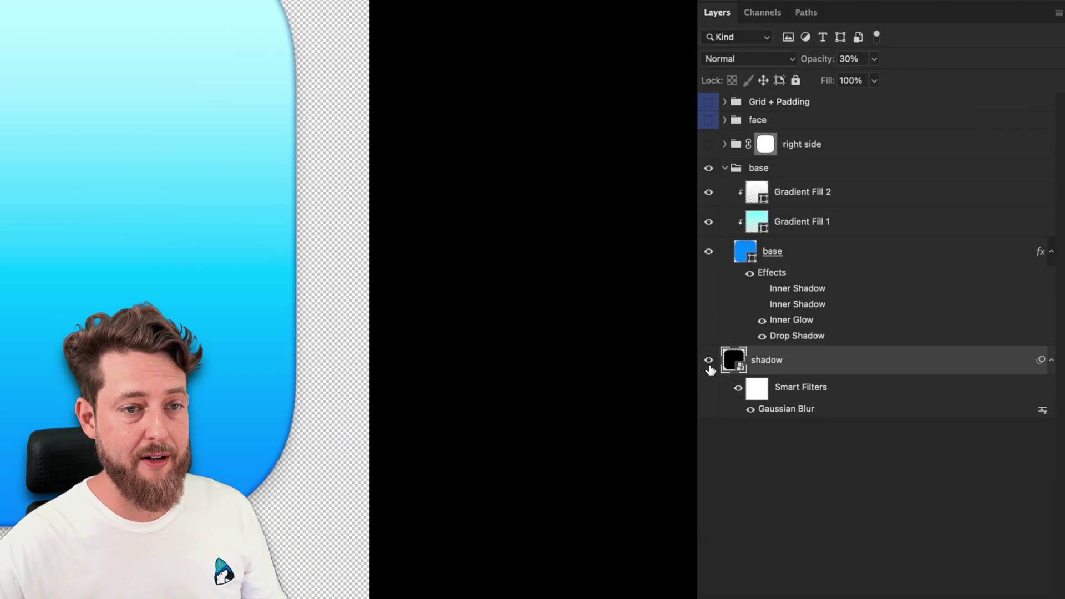
pyautogui.click(708, 362)
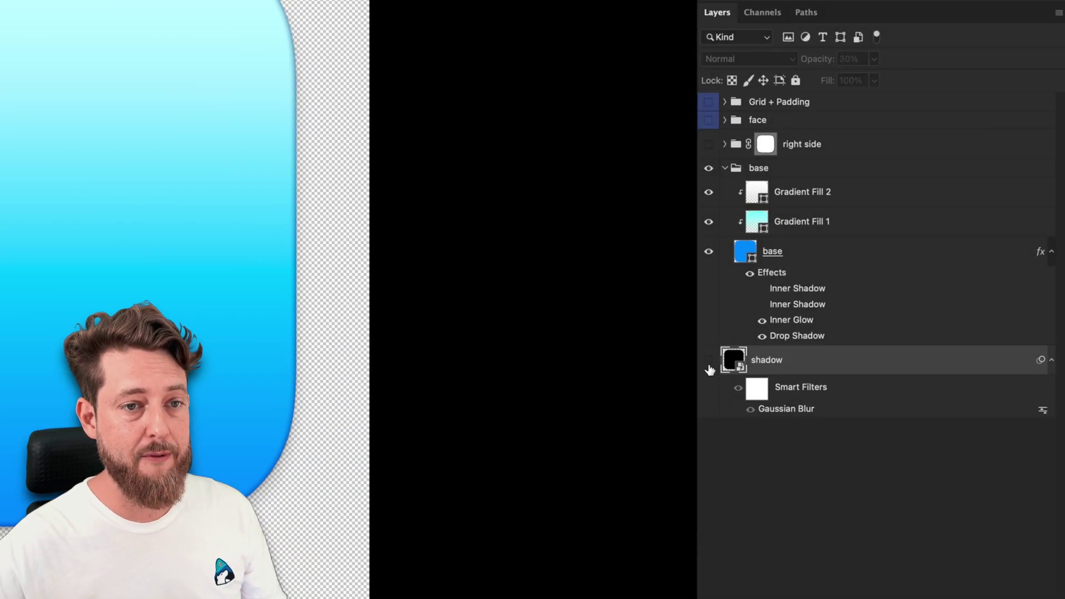
pyautogui.click(752, 273)
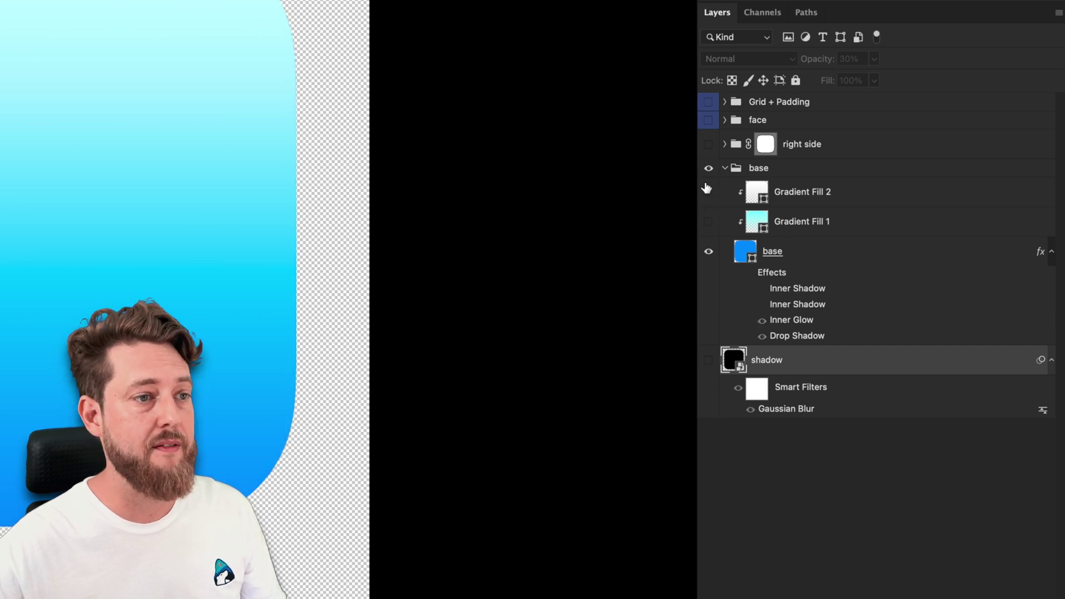
pyautogui.moveTo(710, 222); pyautogui.dragTo(709, 182)
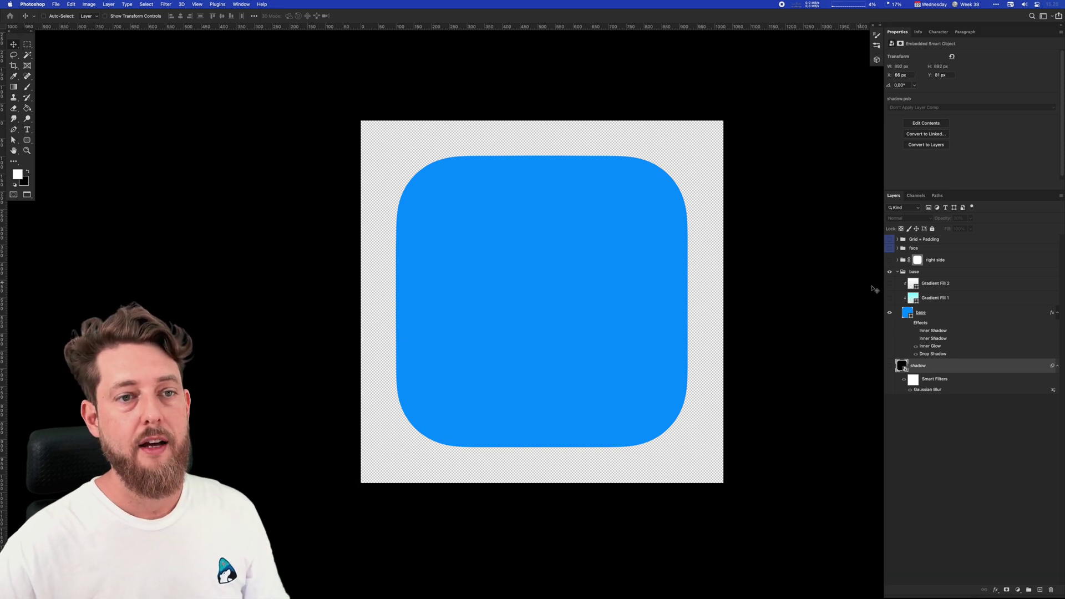
pyautogui.click(890, 299)
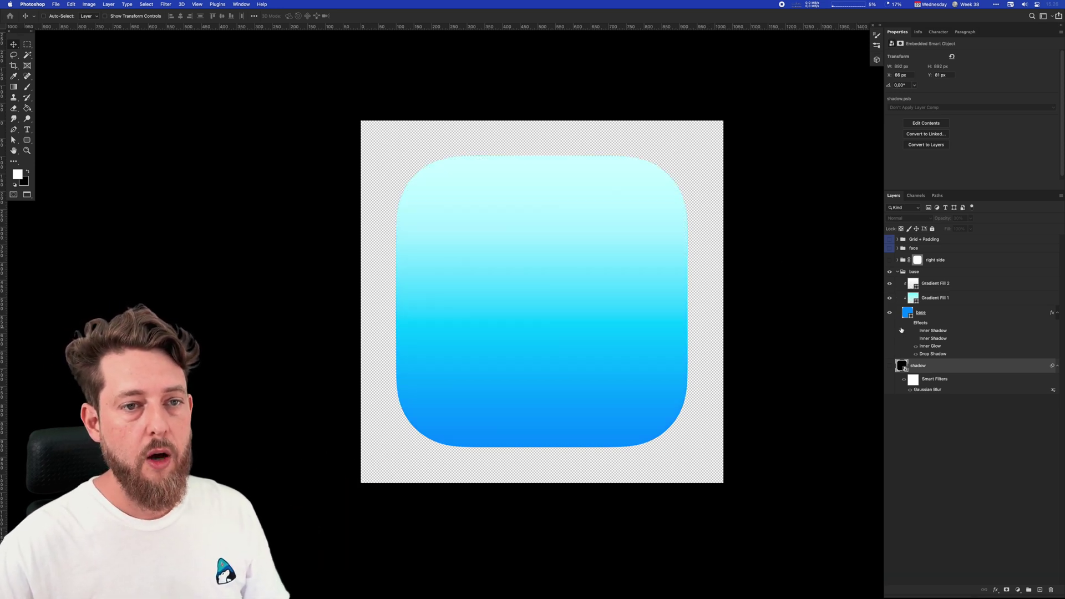
pyautogui.click(910, 323)
pyautogui.click(889, 367)
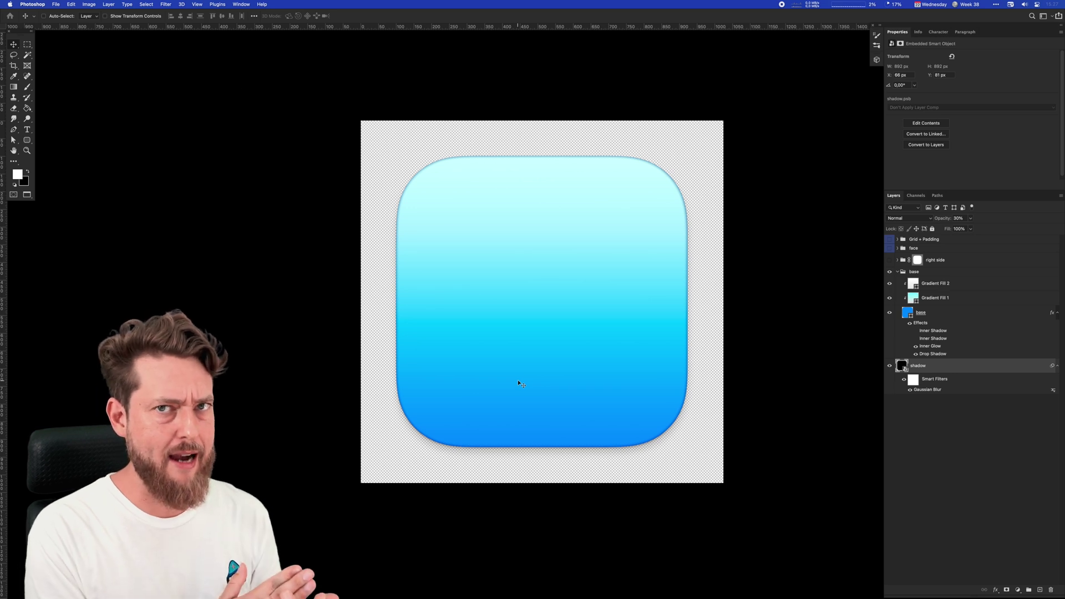
pyautogui.press('p')
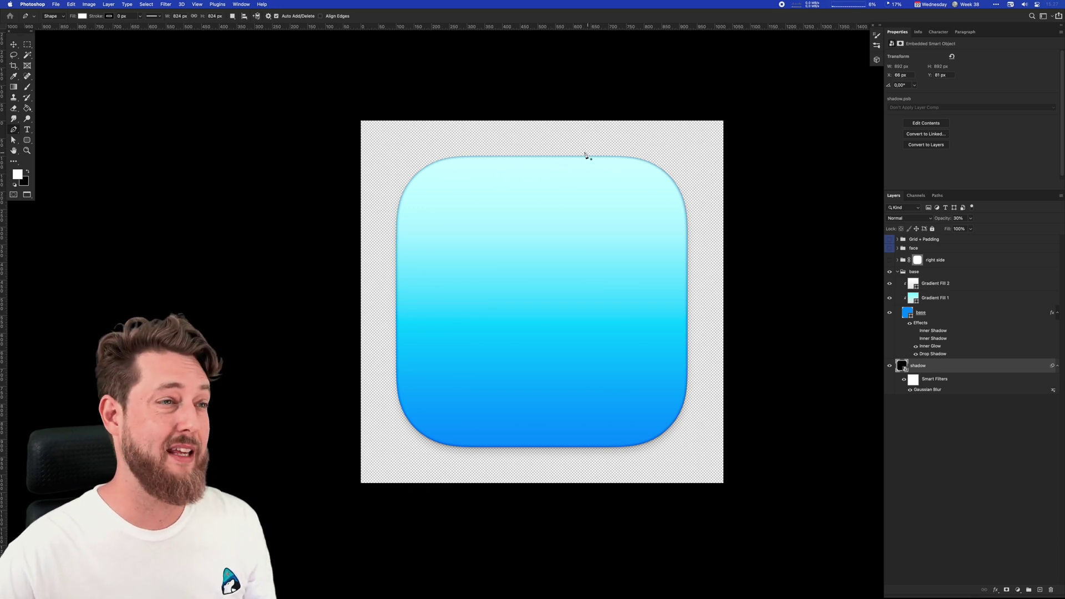
pyautogui.click(562, 151)
pyautogui.moveTo(509, 262); pyautogui.dragTo(589, 303)
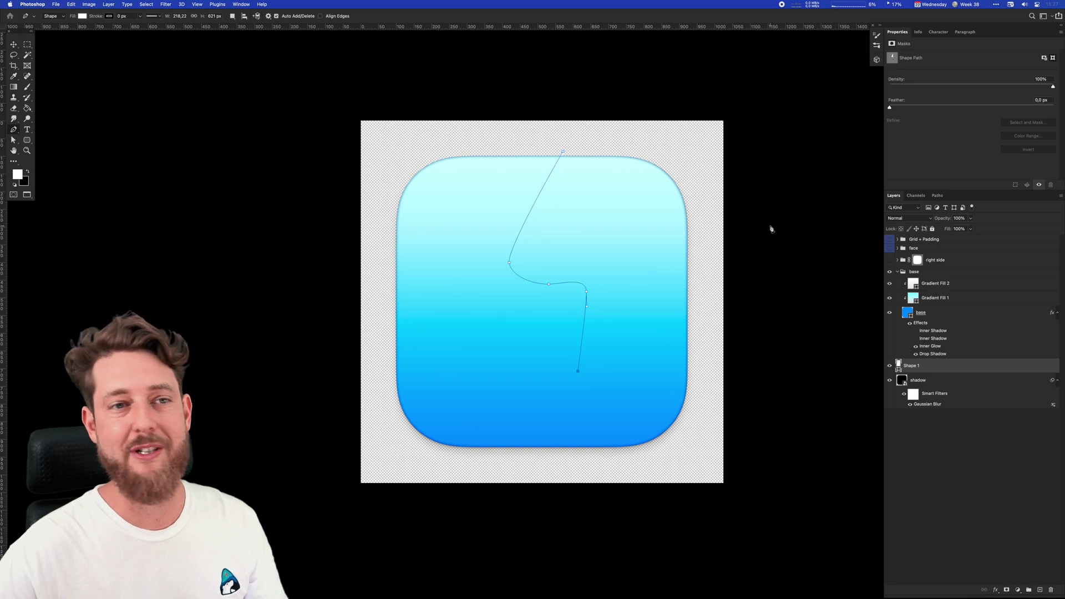
pyautogui.press('Return')
pyautogui.press('Delete')
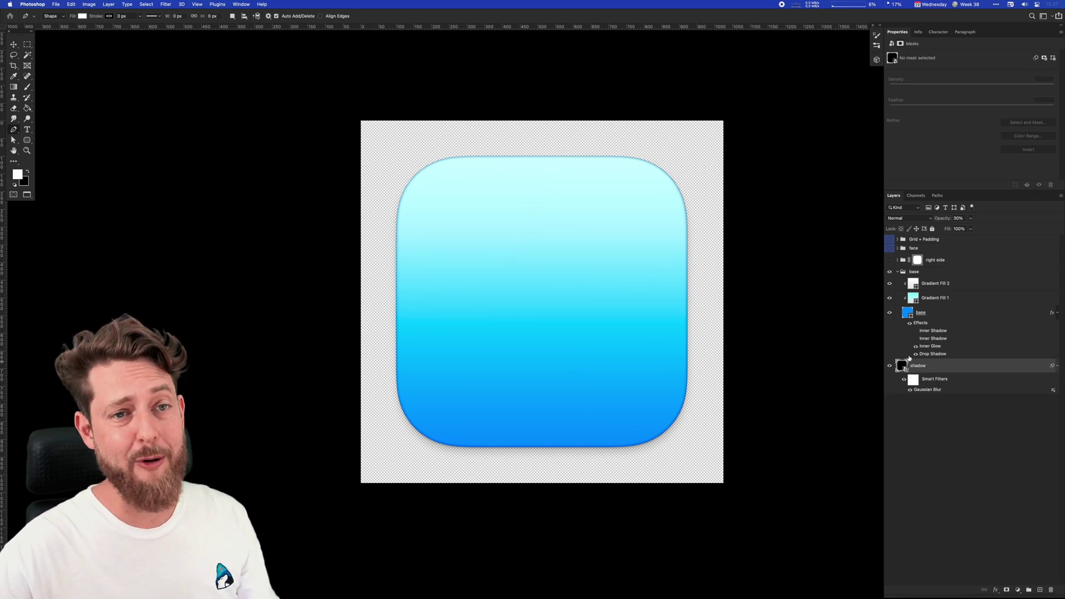
pyautogui.click(920, 248)
pyautogui.click(938, 261)
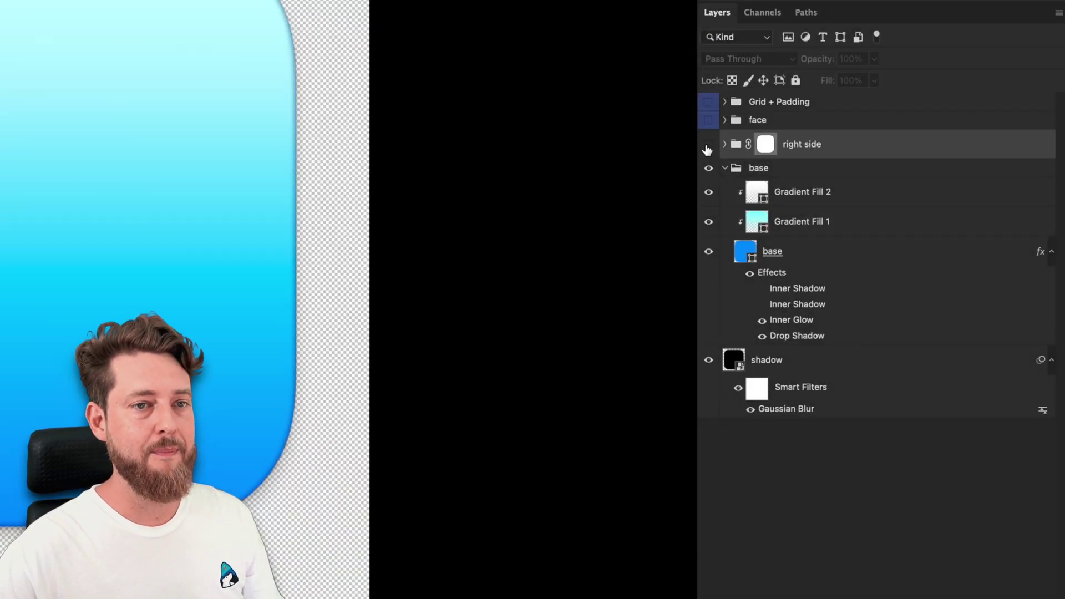
# Show the right side group's white face, collapse the base group and expand the right side group
pyautogui.click(708, 145)
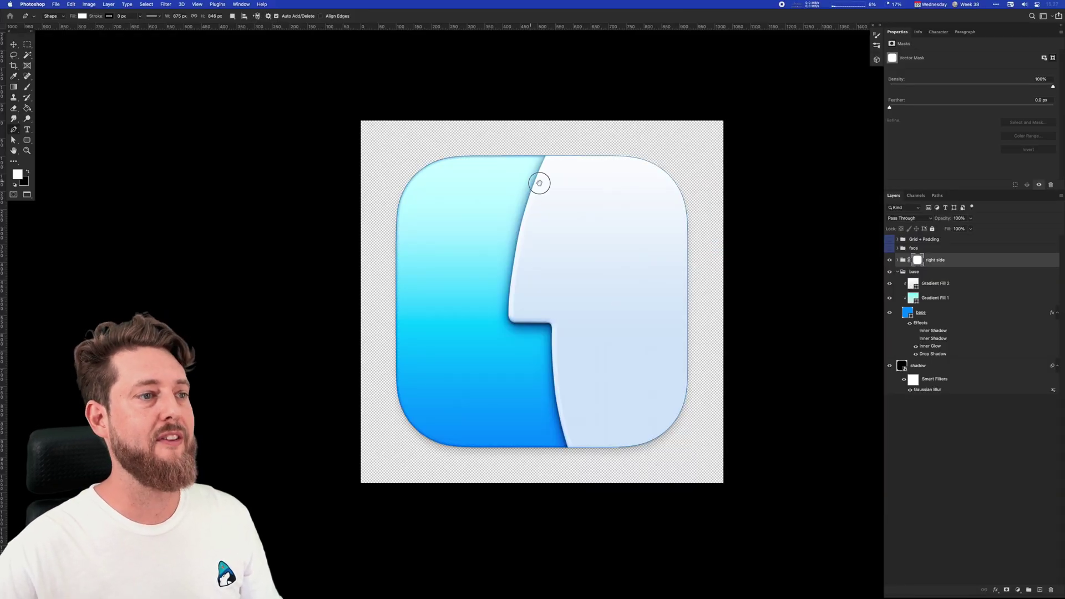
pyautogui.hscroll(-3, 544, 187)
pyautogui.hscroll(2, 649, 234)
pyautogui.click(898, 271)
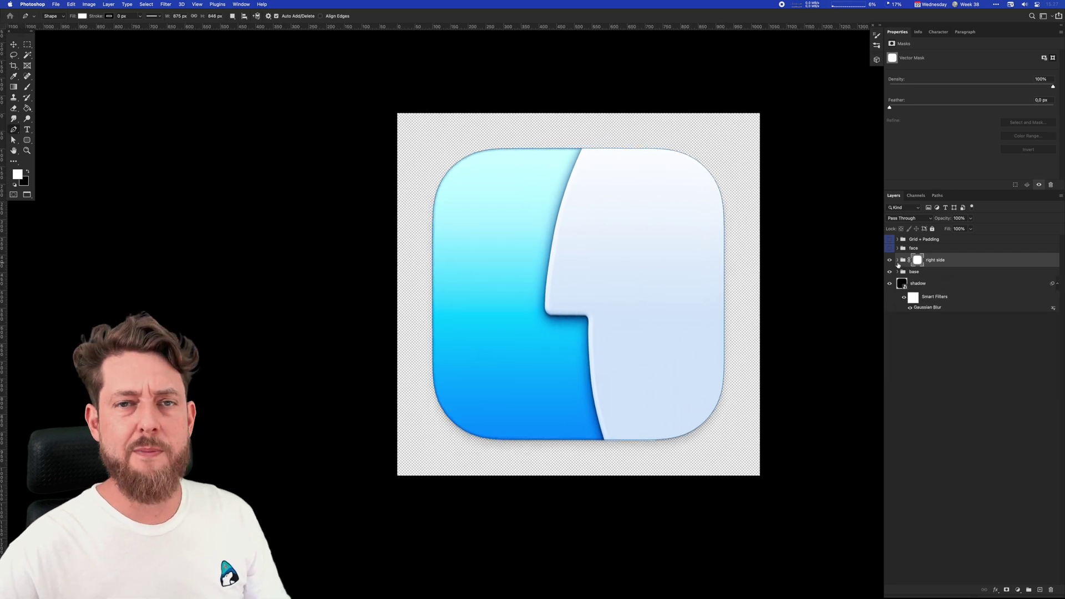
pyautogui.click(898, 260)
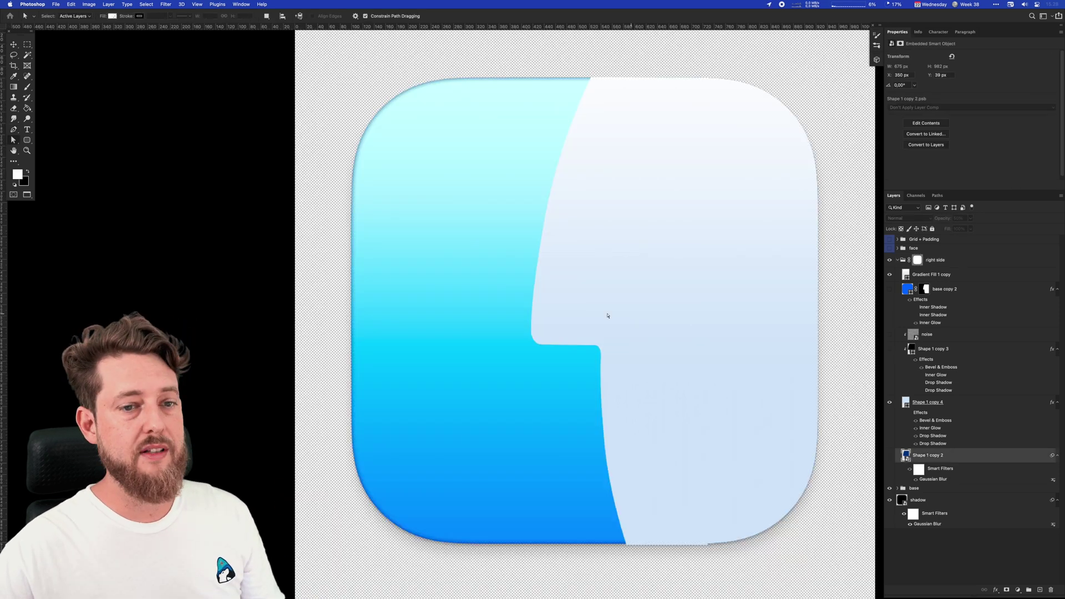
pyautogui.click(570, 300)
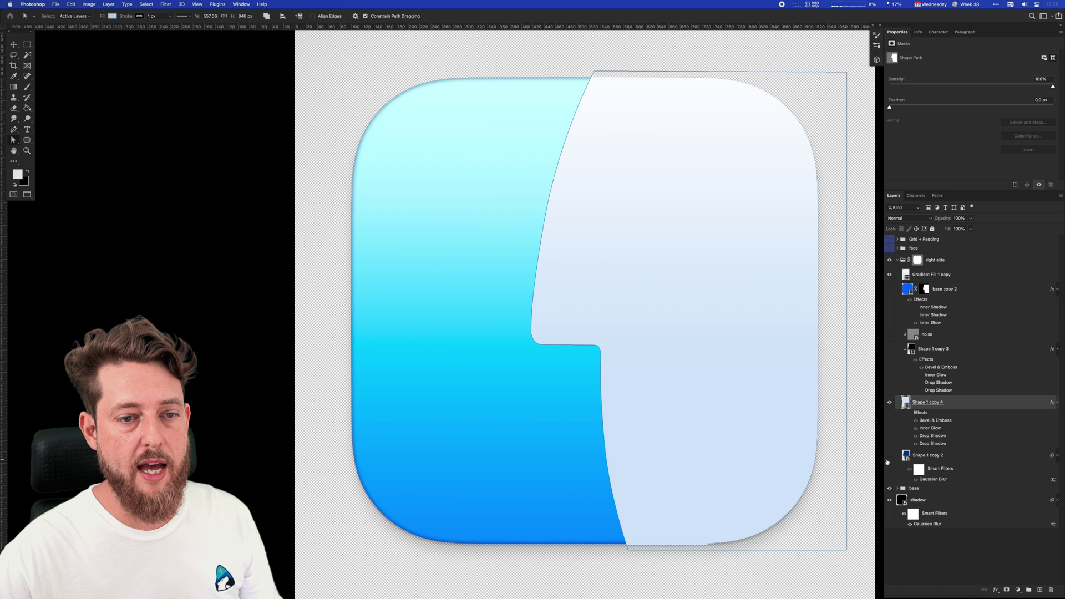
# Make Shape 1 copy 2's shadow and Shape 1 copy 4's effects visible, then open Shape 1 copy 4's layer style
pyautogui.click(890, 455)
pyautogui.click(921, 453)
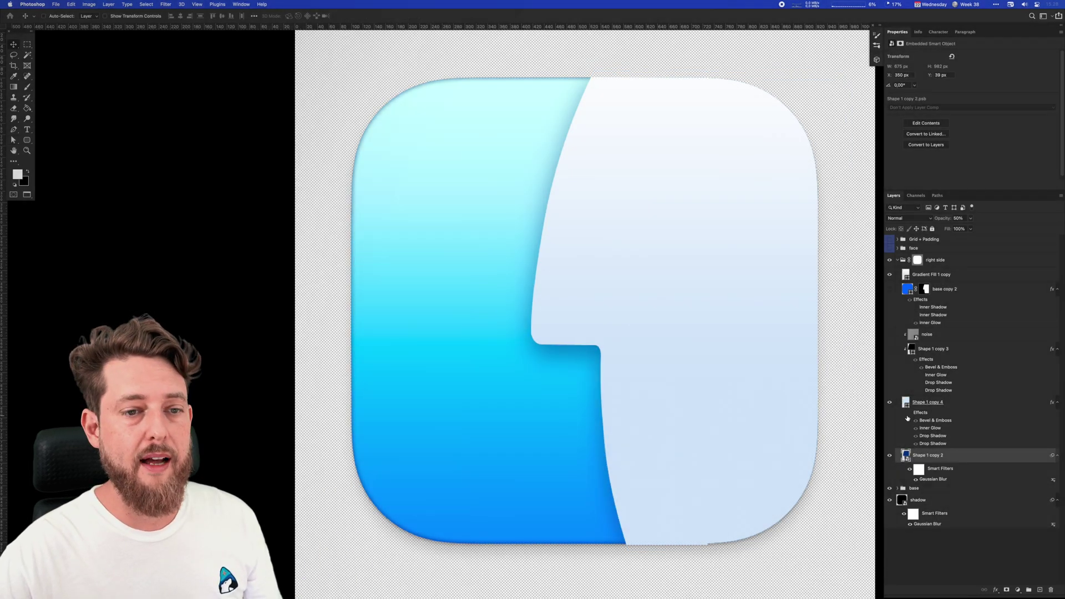
pyautogui.click(909, 413)
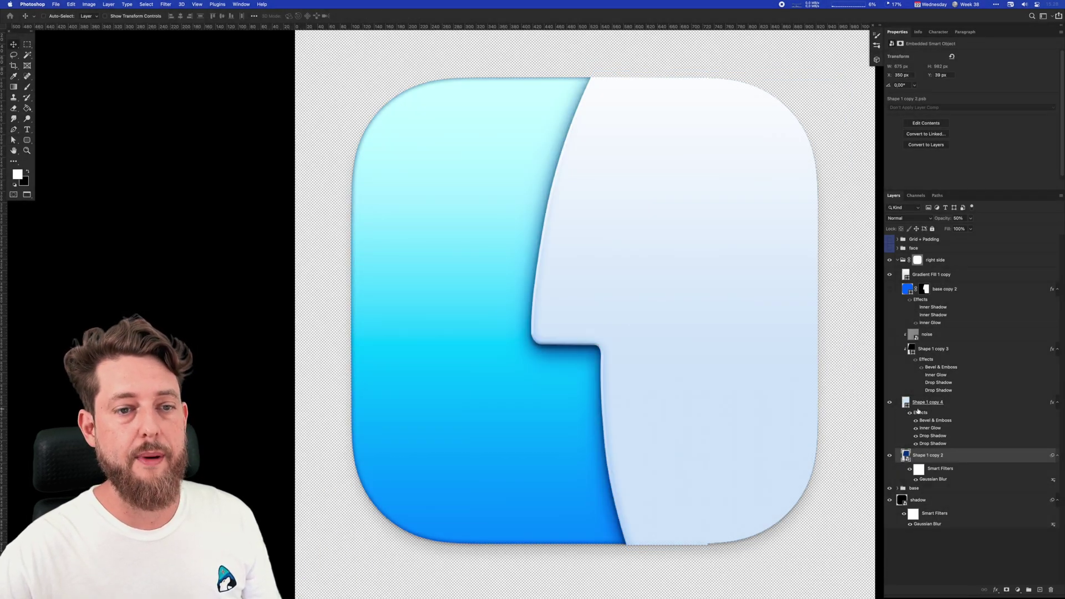
pyautogui.click(927, 402)
pyautogui.doubleClick(926, 401)
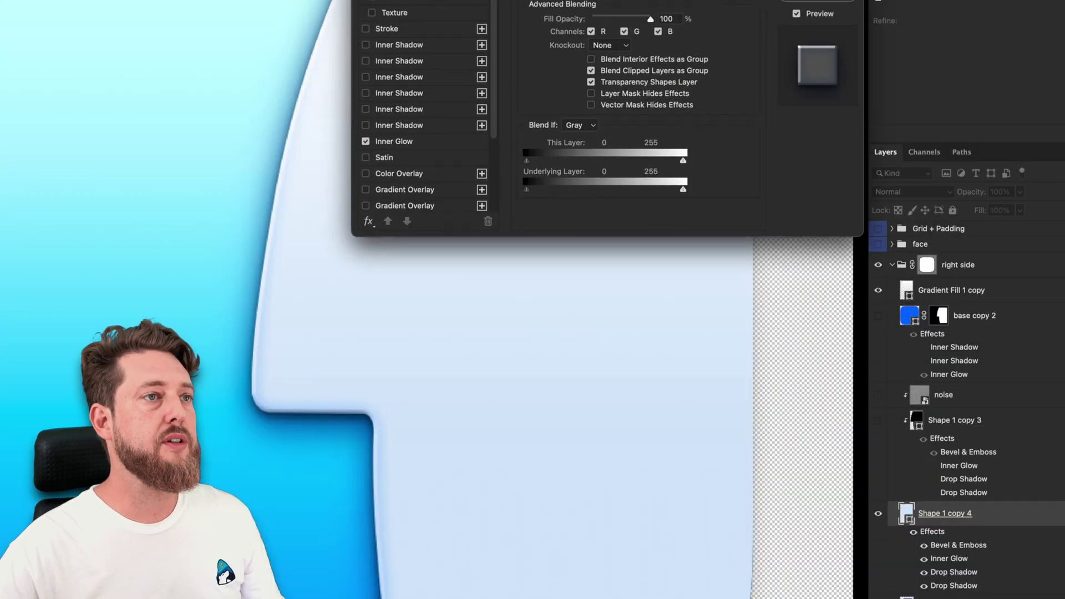
# Review Shape 1 copy 4's Bevel & Emboss, toggling it off and on to compare
pyautogui.moveTo(607, 0); pyautogui.dragTo(657, 13)
pyautogui.click(477, 71)
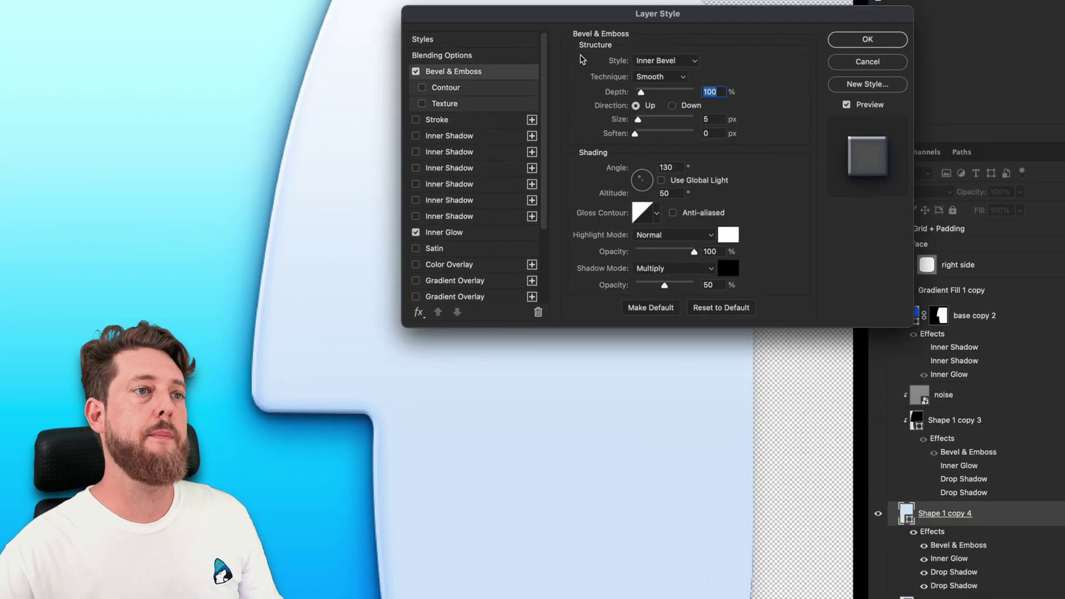
pyautogui.moveTo(508, 19)
pyautogui.mouseDown()
pyautogui.moveTo(533, 86)
pyautogui.moveTo(498, 31)
pyautogui.mouseUp()
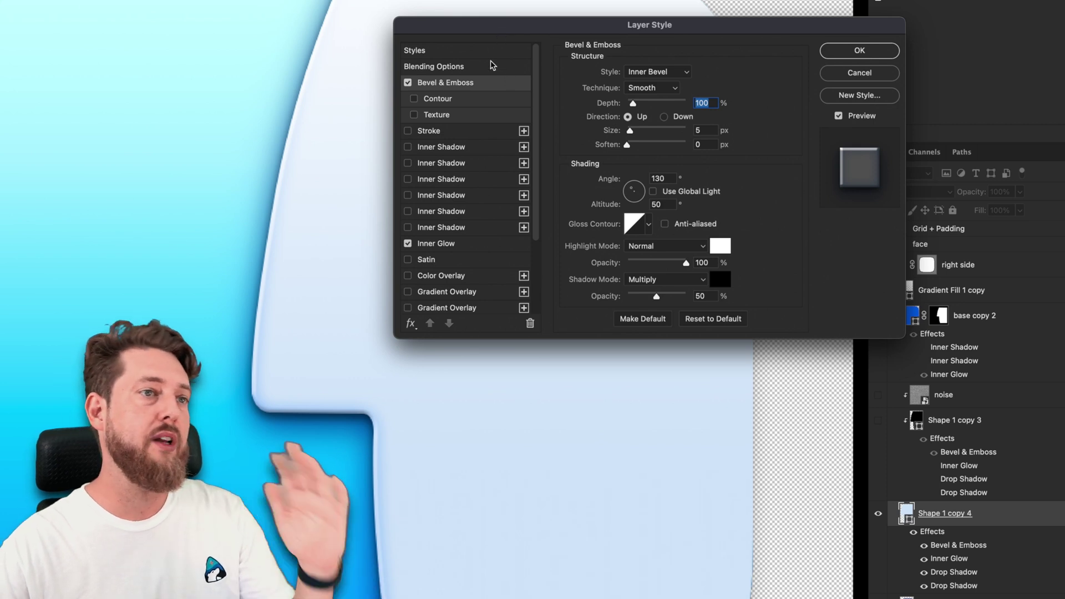
pyautogui.click(408, 83)
pyautogui.click(408, 83)
pyautogui.click(408, 83)
pyautogui.click(408, 83)
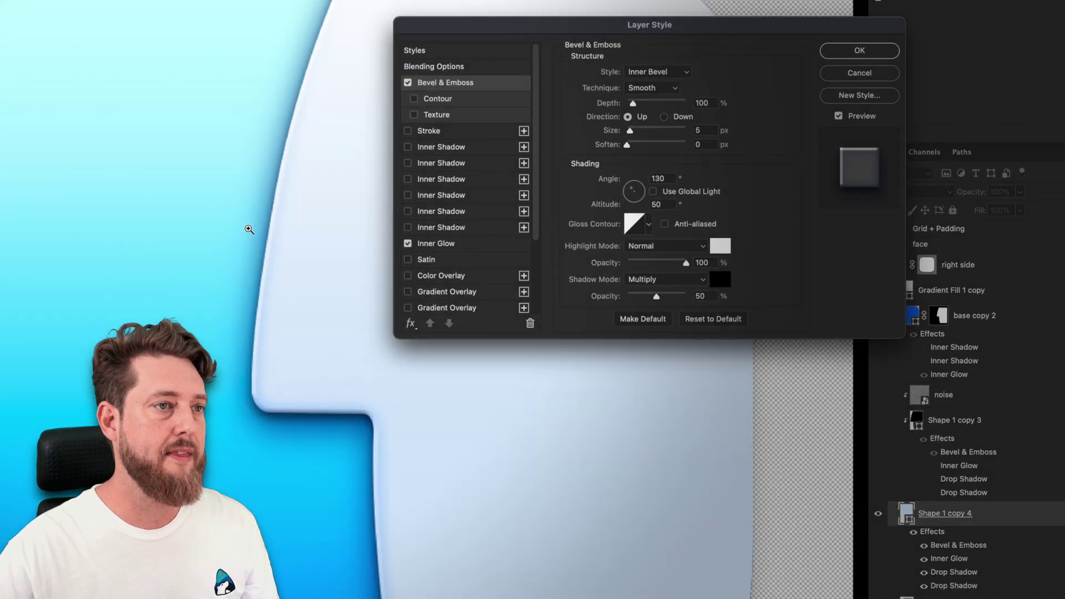
# Check the Inner Glow settings, toggling the glow off and back on
pyautogui.scroll(-1, 466, 166)
pyautogui.click(414, 221)
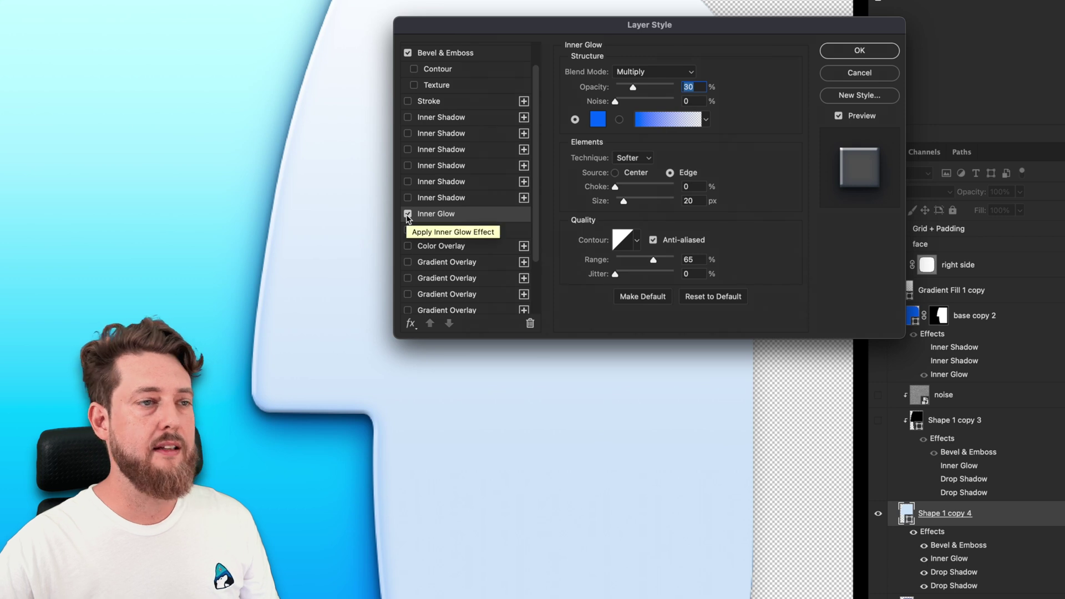
pyautogui.click(407, 214)
pyautogui.click(407, 214)
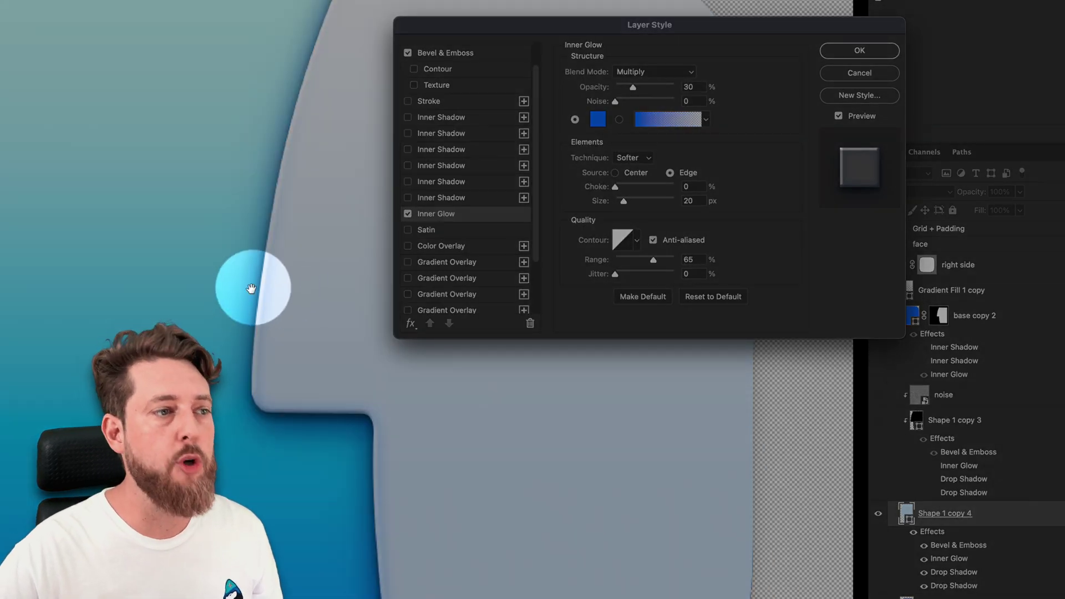
# Review the first drop shadow, hiding and restoring it to compare
pyautogui.scroll(-3, 451, 285)
pyautogui.click(443, 288)
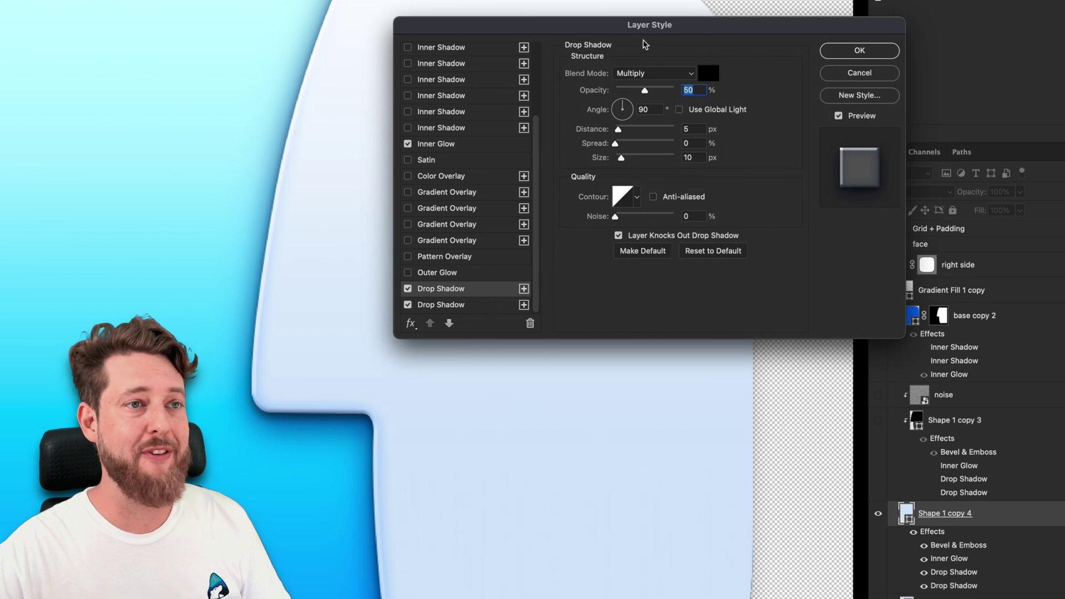
pyautogui.moveTo(638, 27); pyautogui.dragTo(620, 20)
pyautogui.click(391, 282)
pyautogui.click(391, 282)
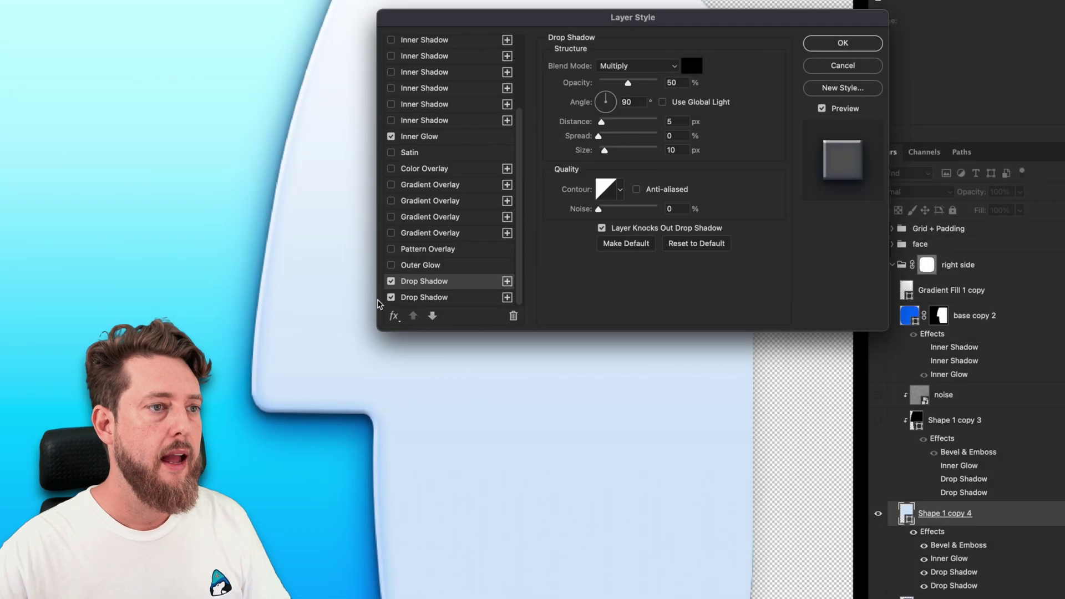
# Check the second drop shadow by toggling it, then apply the finished layer style
pyautogui.click(409, 298)
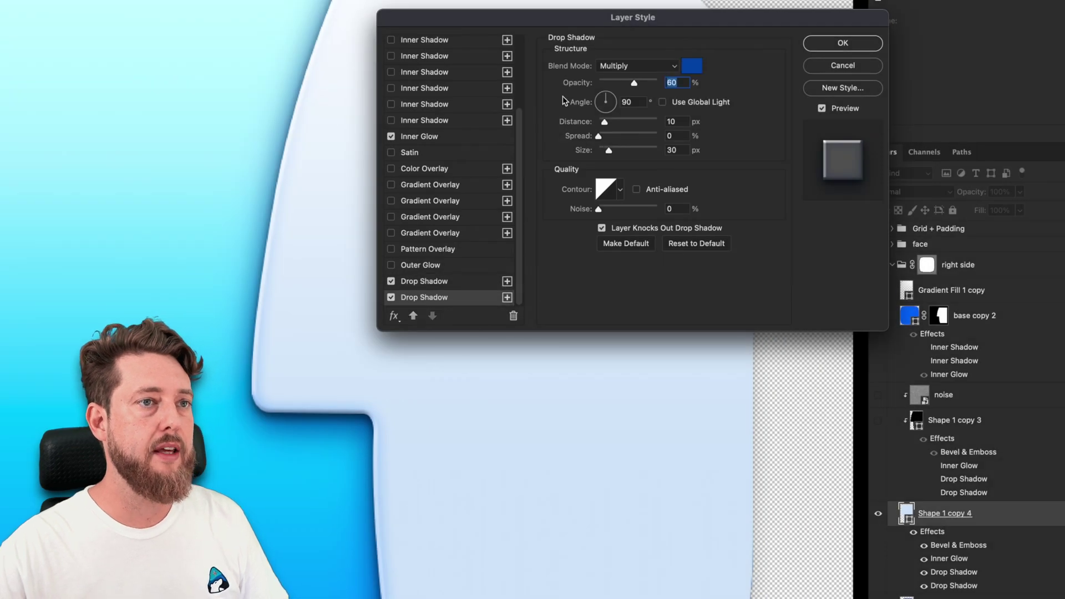
pyautogui.click(692, 66)
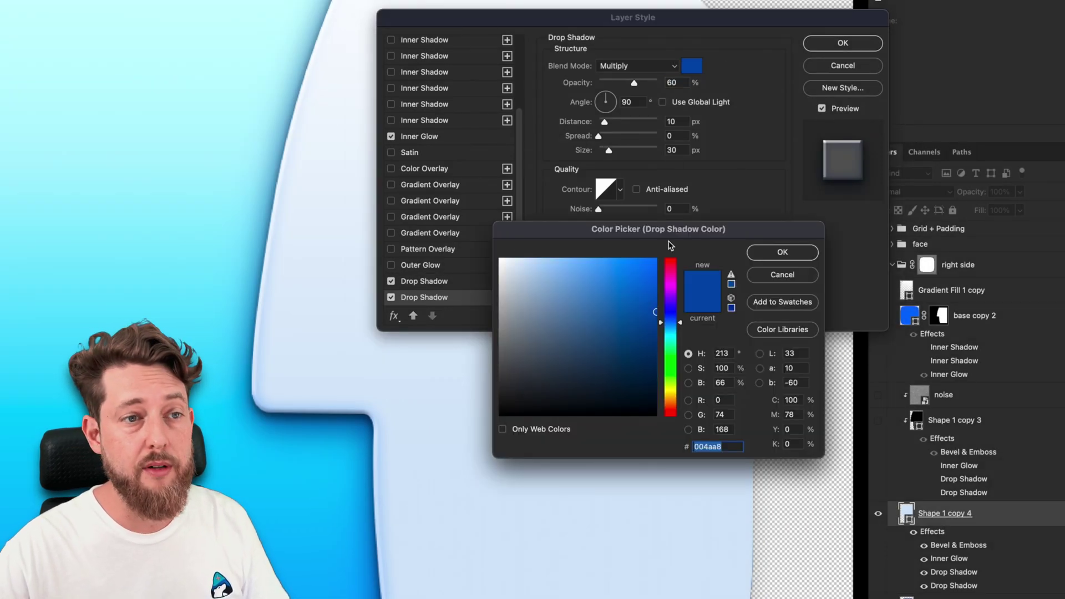
pyautogui.press('Return')
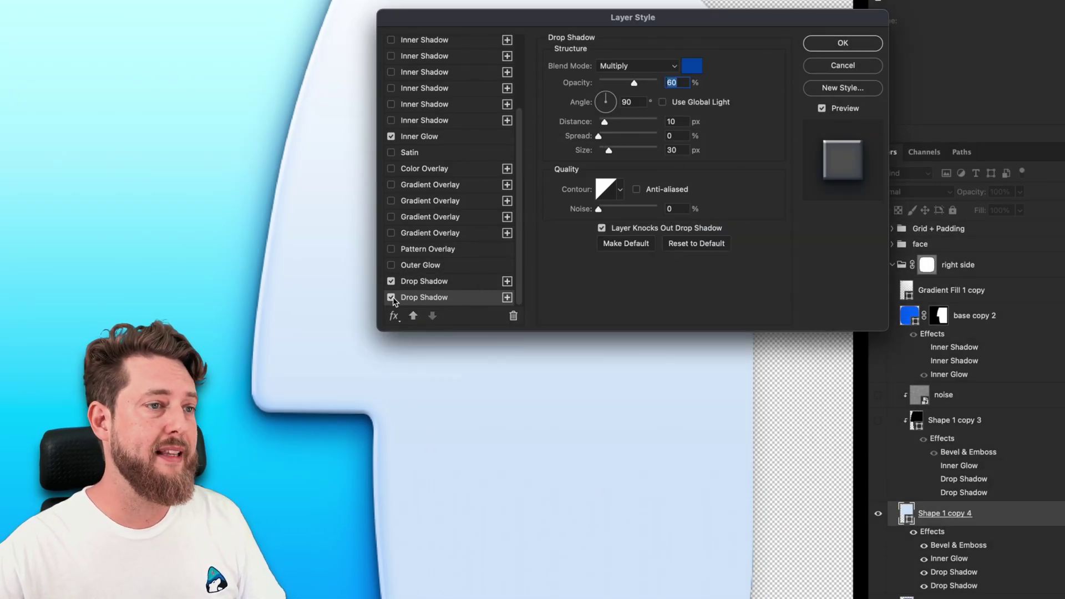
pyautogui.click(391, 297)
pyautogui.click(391, 298)
pyautogui.click(391, 298)
pyautogui.click(391, 298)
pyautogui.click(391, 298)
pyautogui.click(391, 298)
pyautogui.click(843, 43)
pyautogui.click(979, 427)
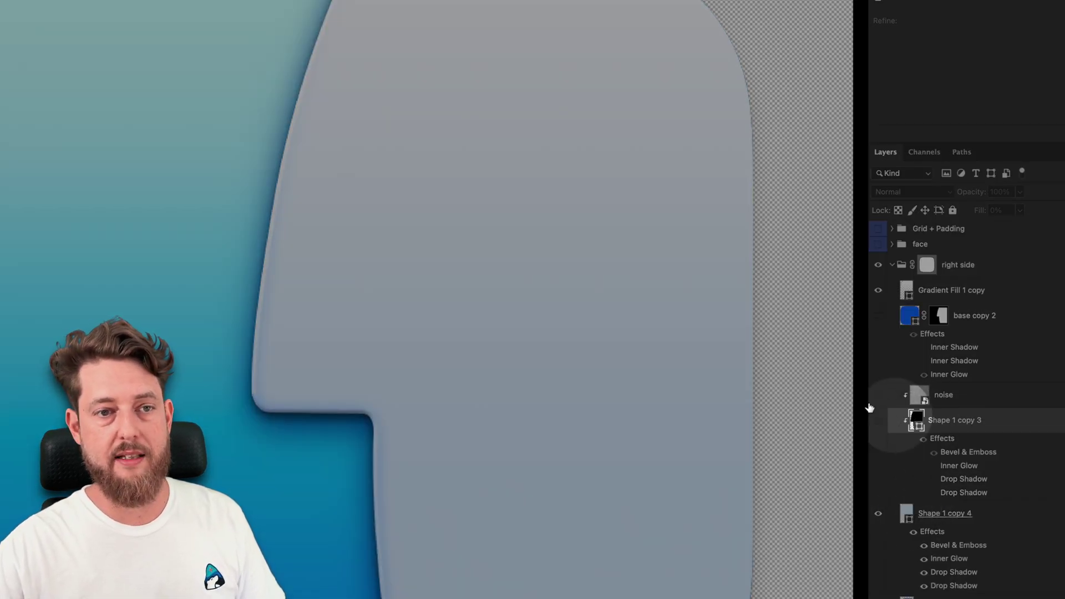
# Make Shape 1 copy 3 visible and turn off its Bevel & Emboss in Layer Style
pyautogui.click(878, 420)
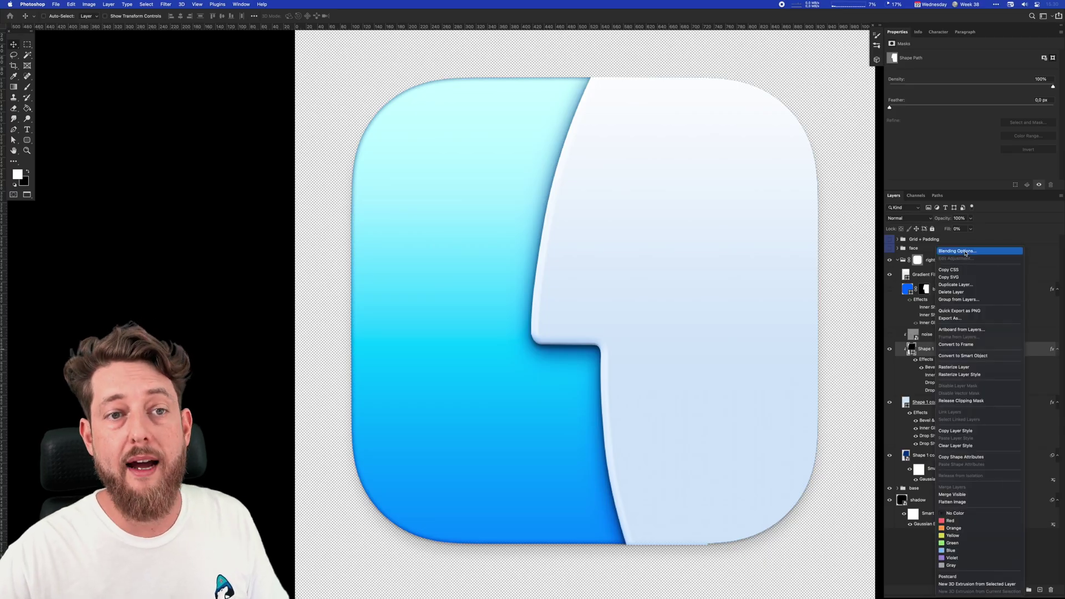
pyautogui.doubleClick(982, 349)
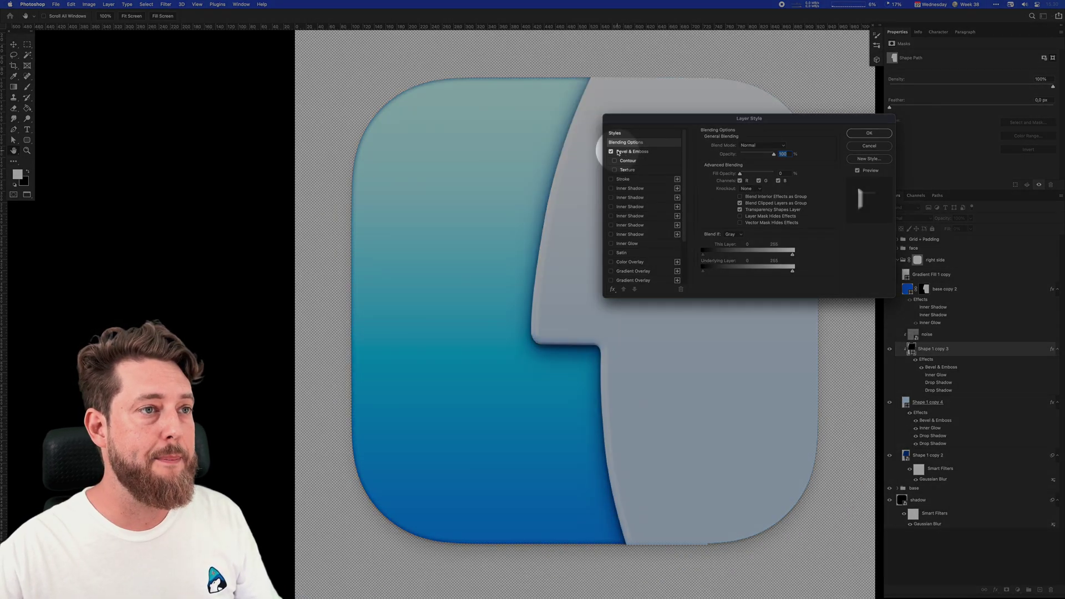
pyautogui.click(622, 155)
pyautogui.click(611, 152)
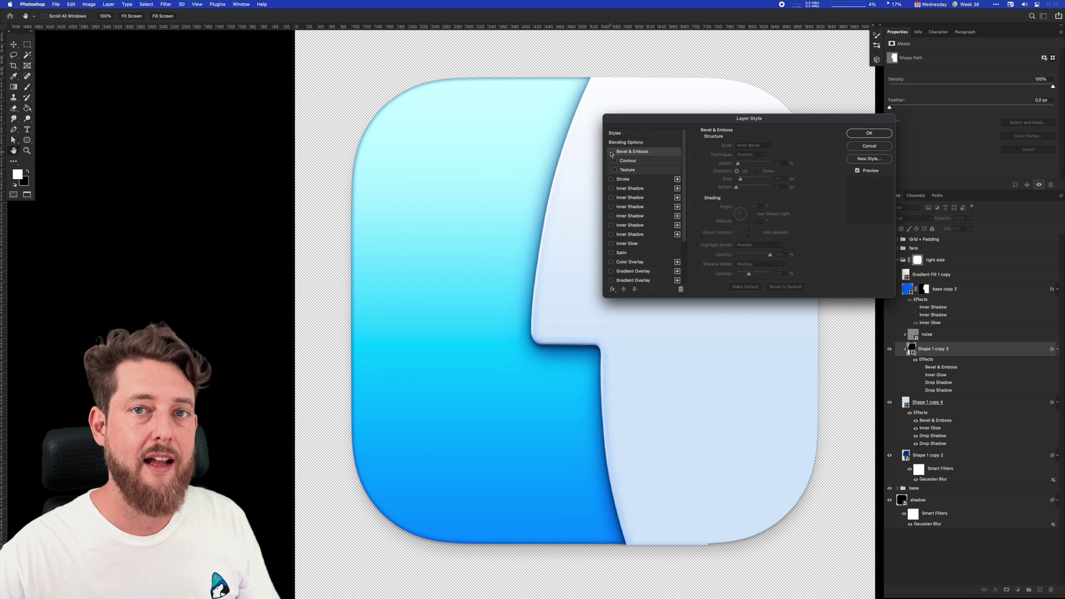
pyautogui.click(611, 152)
pyautogui.click(611, 152)
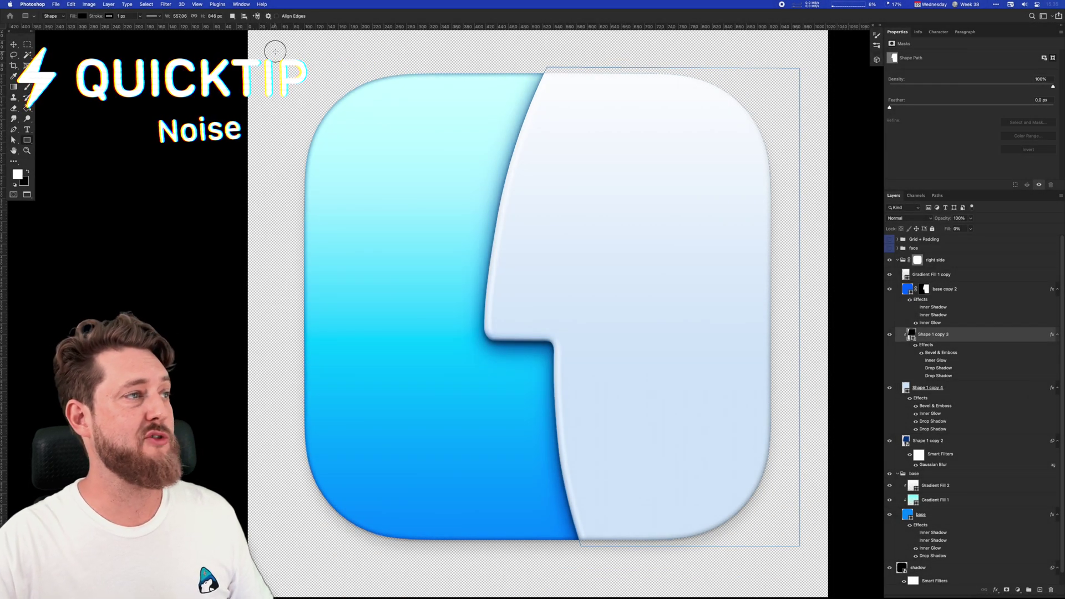
# Draw a rectangle covering the whole icon and convert it to a smart object
pyautogui.moveTo(275, 51); pyautogui.dragTo(830, 541)
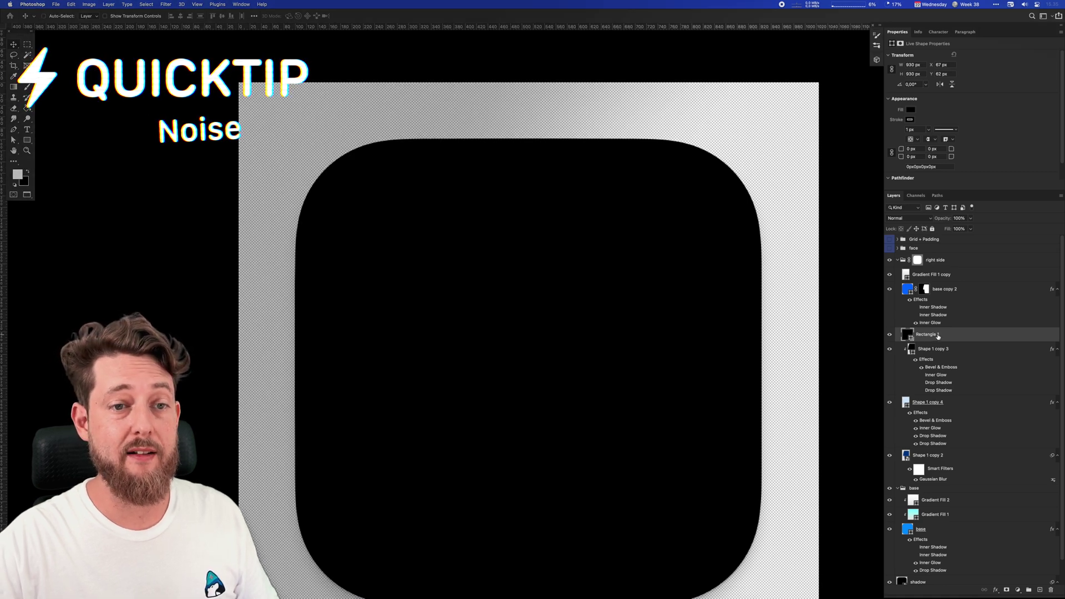
pyautogui.rightClick(948, 333)
pyautogui.click(952, 355)
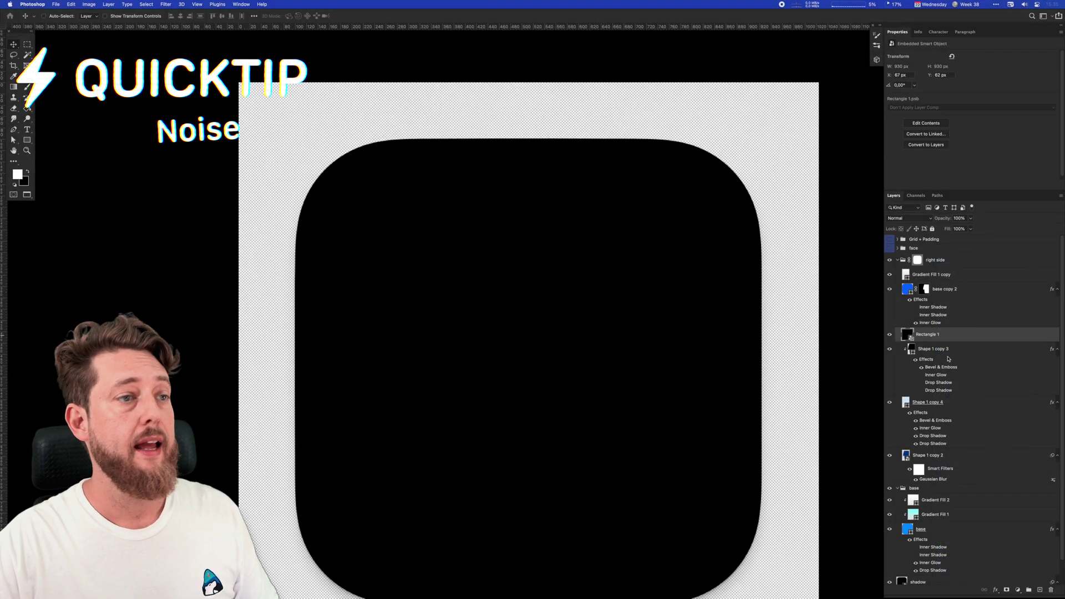
# Apply a monochromatic Add Noise filter to the rectangle
pyautogui.click(164, 4)
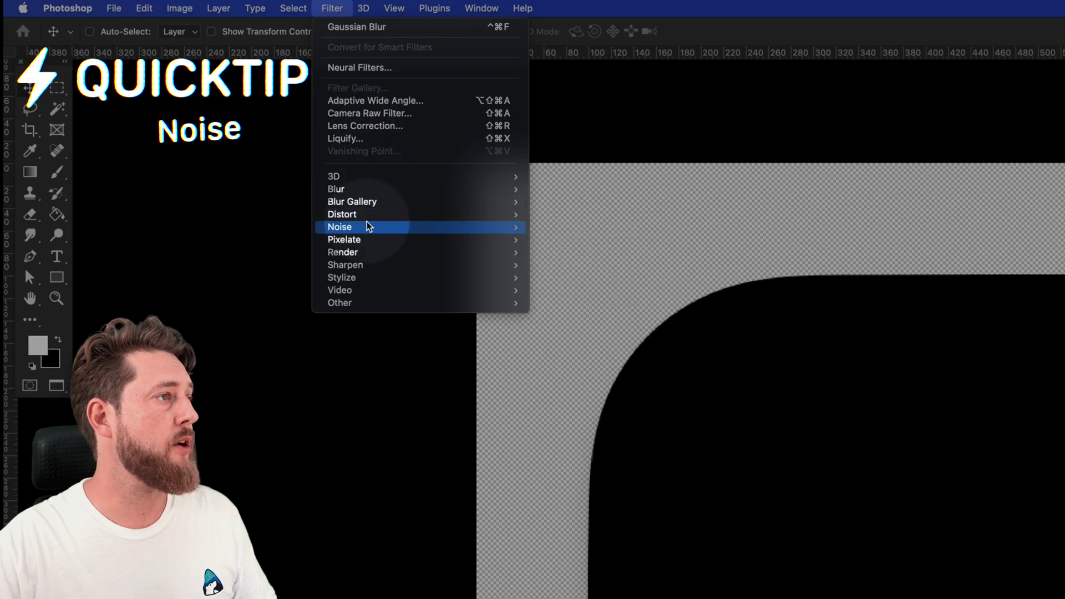
pyautogui.moveTo(369, 227)
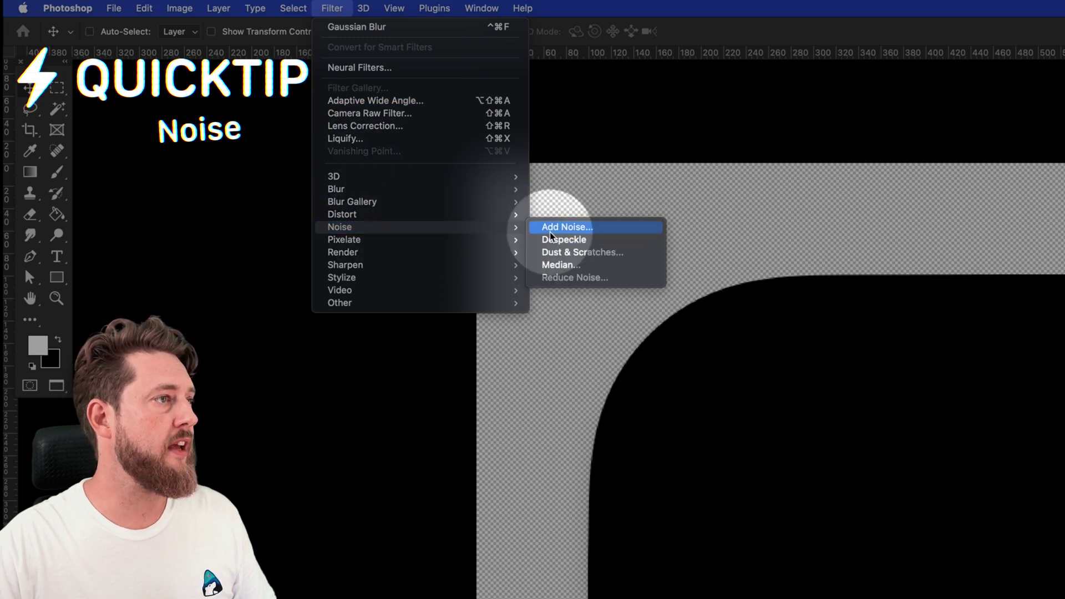
pyautogui.click(561, 227)
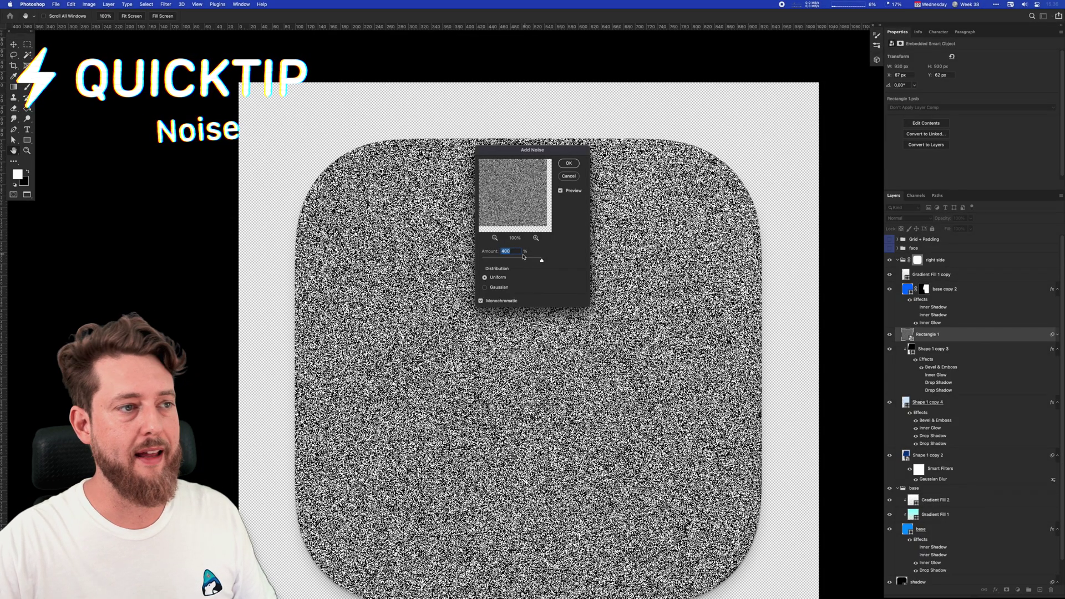
pyautogui.click(501, 302)
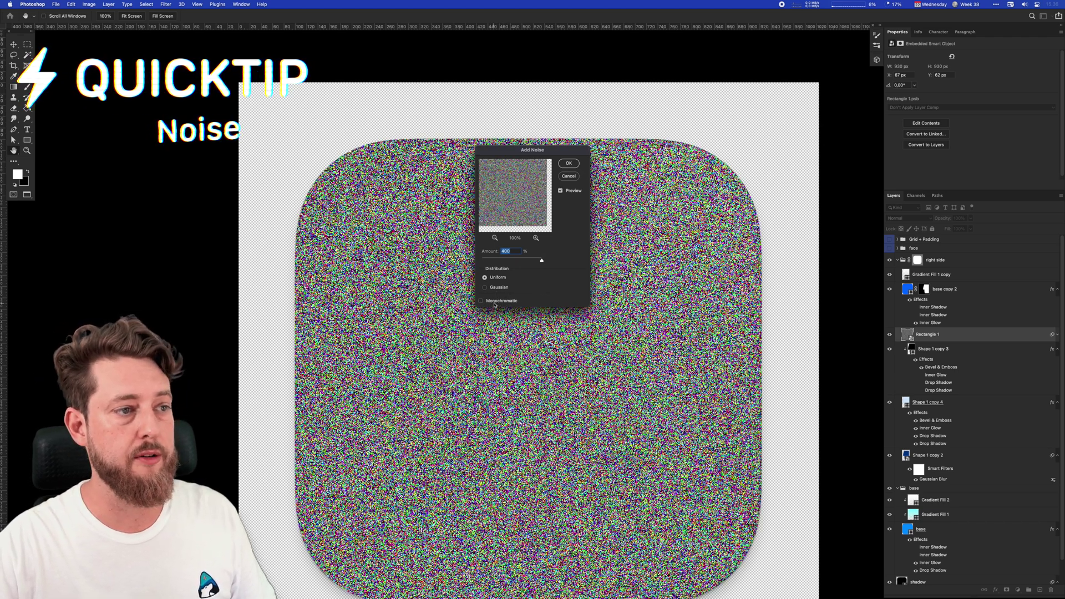
pyautogui.click(498, 304)
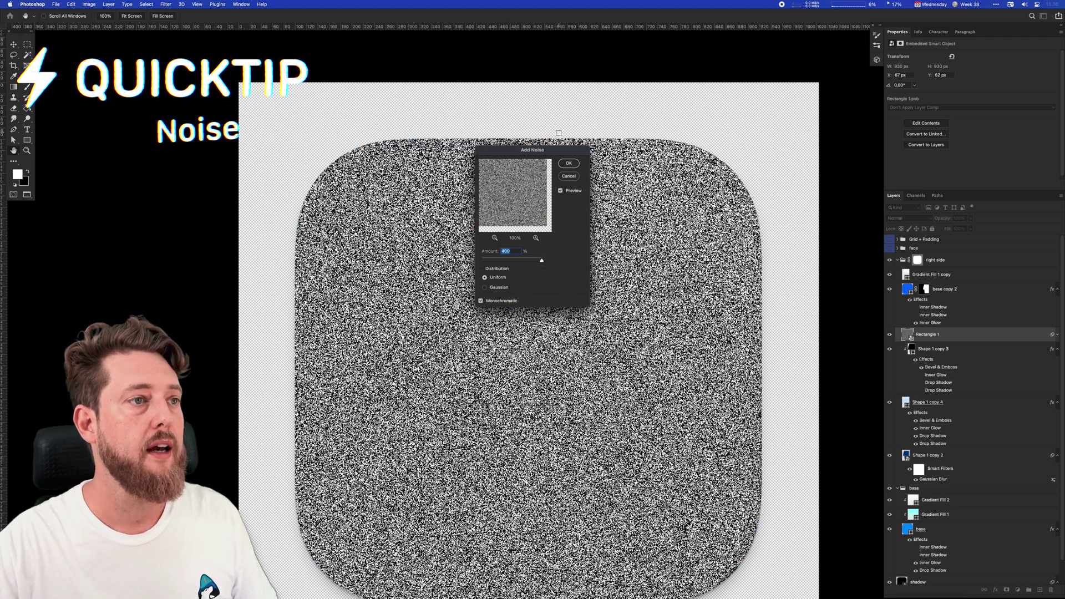
pyautogui.click(570, 163)
pyautogui.moveTo(777, 274); pyautogui.dragTo(800, 242)
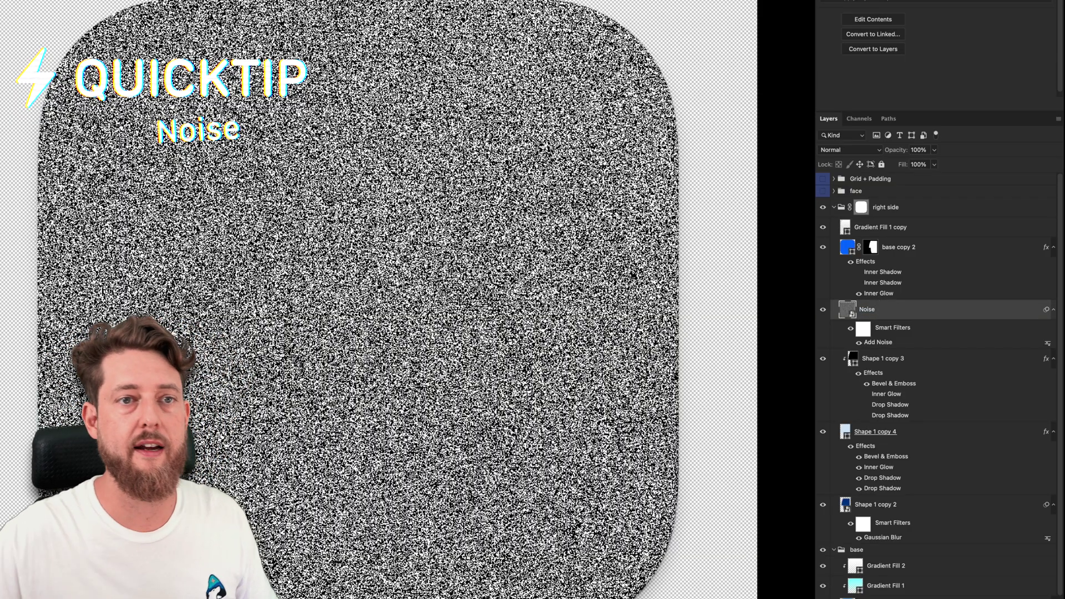
# Set the Noise layer's blend mode to Overlay and clip it to Shape 1 copy 3
pyautogui.click(837, 152)
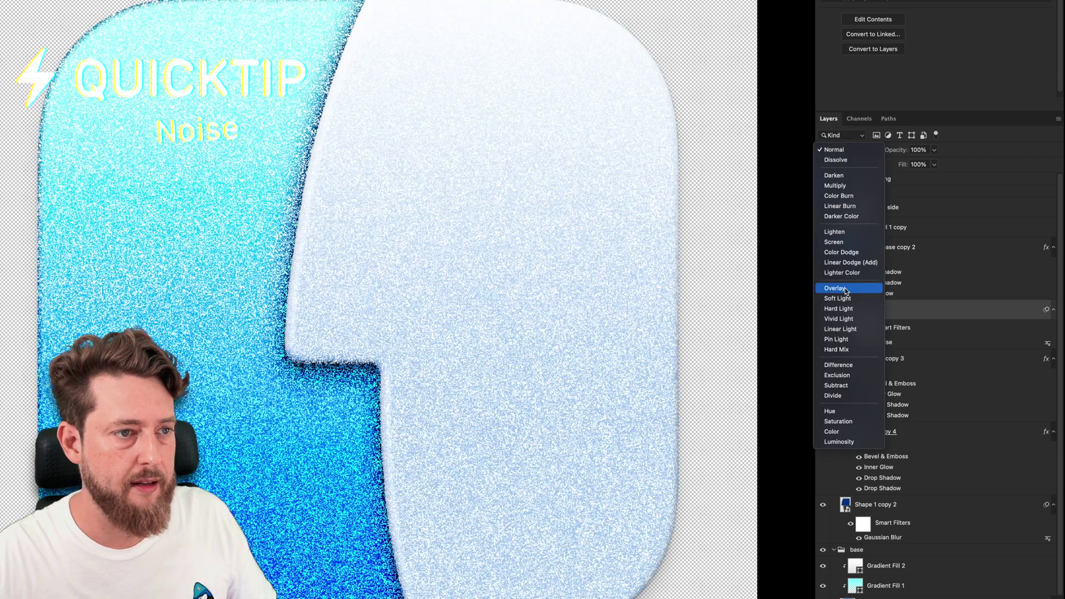
pyautogui.click(846, 291)
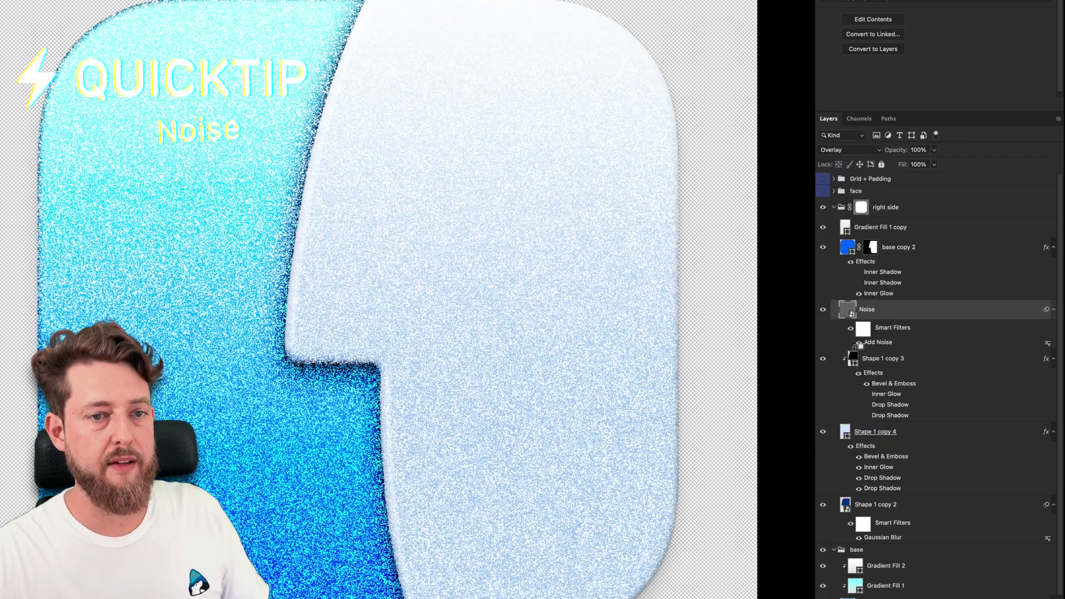
pyautogui.keyDown('alt'); pyautogui.click(859, 346); pyautogui.keyUp('alt')
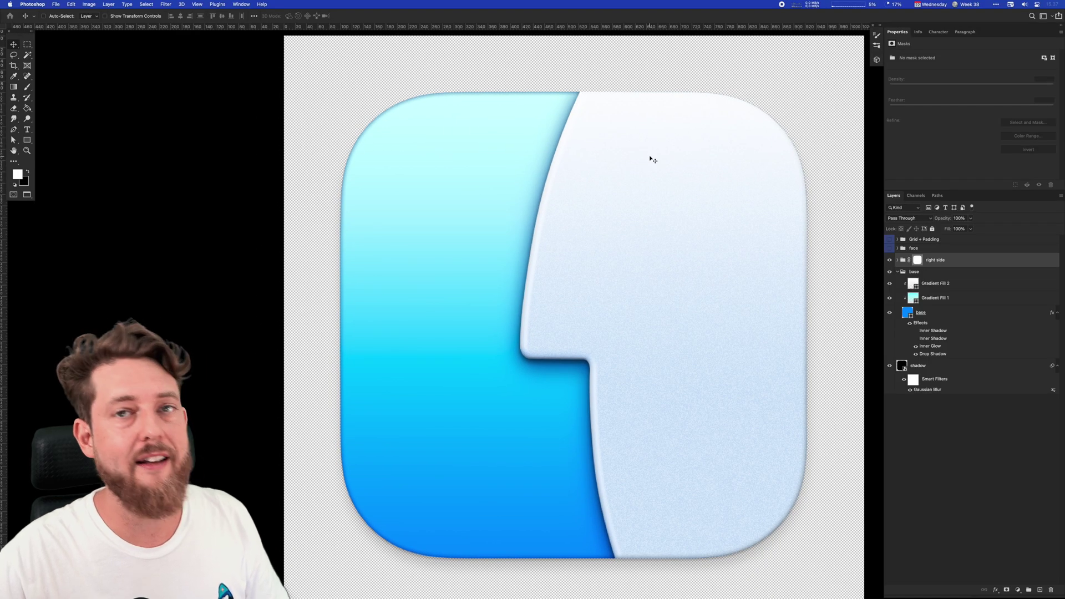
# Turn on the face group, expand it and select the left eye layer
pyautogui.click(911, 250)
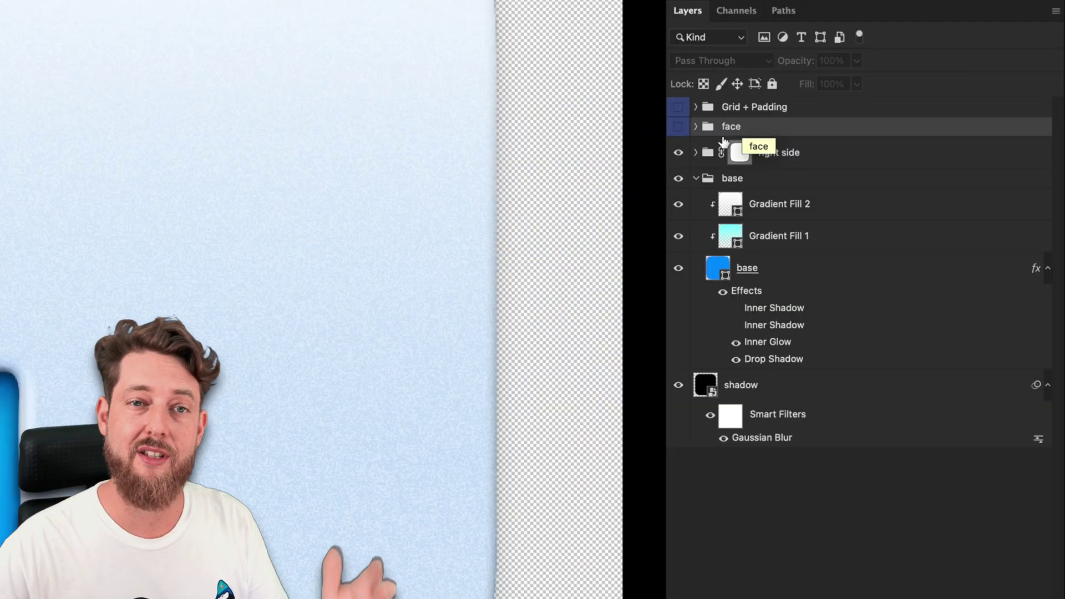
pyautogui.click(678, 128)
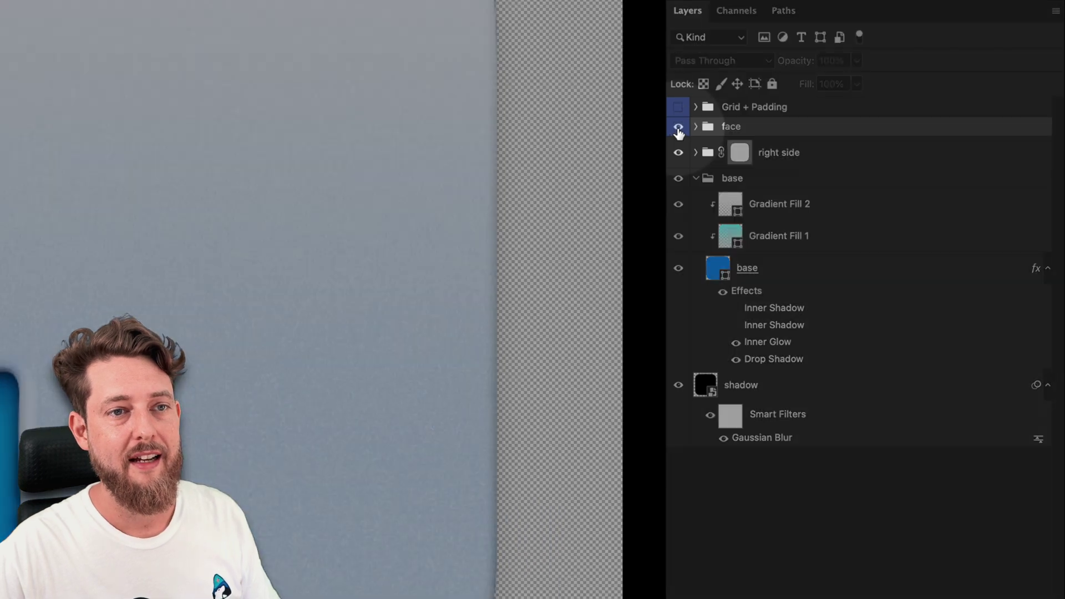
pyautogui.click(696, 127)
pyautogui.click(802, 160)
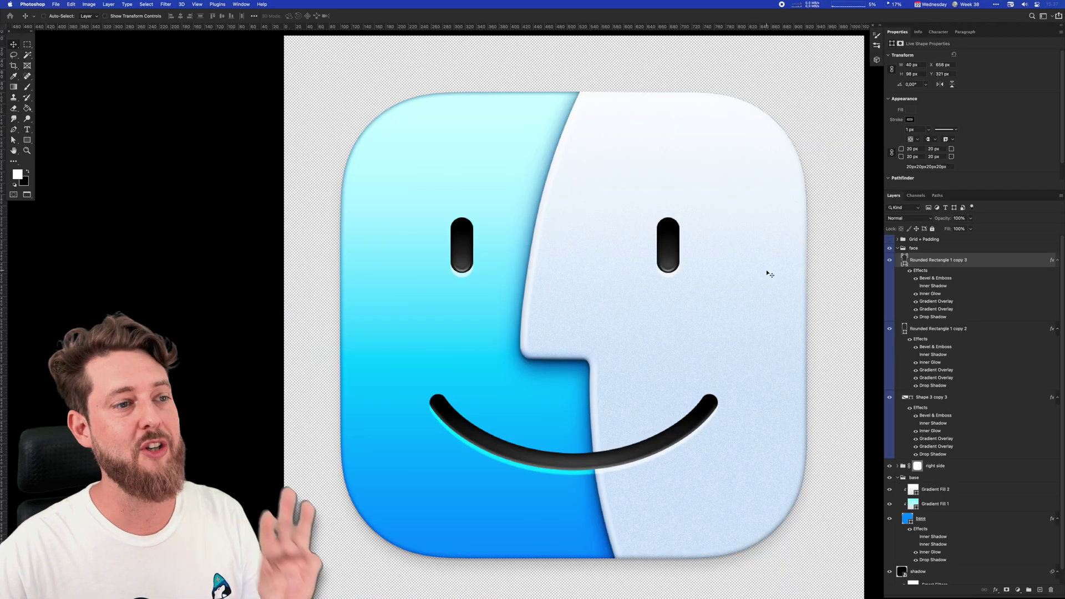
pyautogui.click(450, 258)
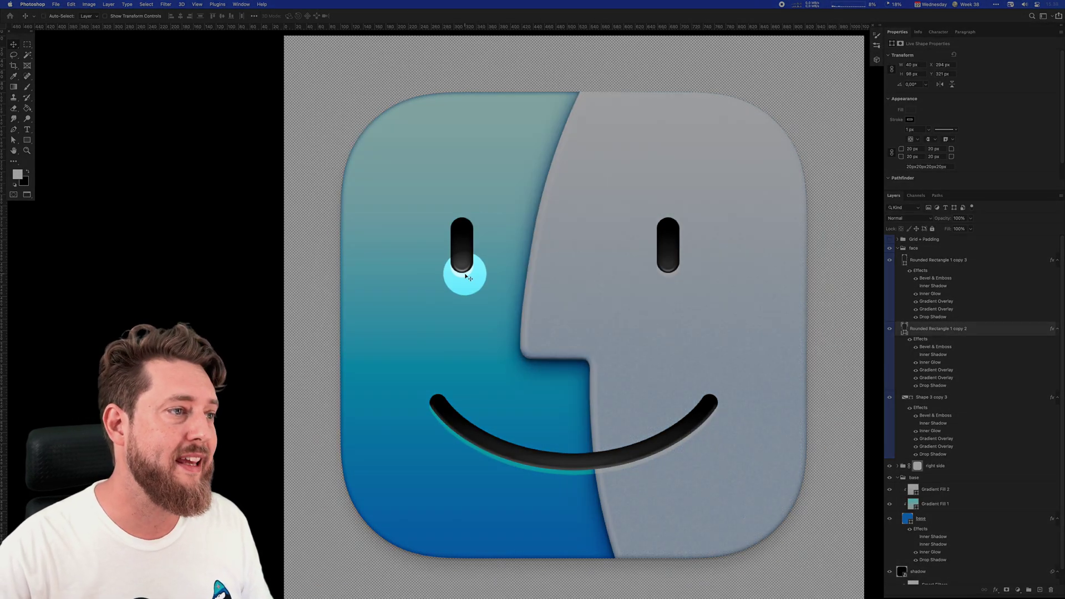
pyautogui.scroll(-2, 633, 273)
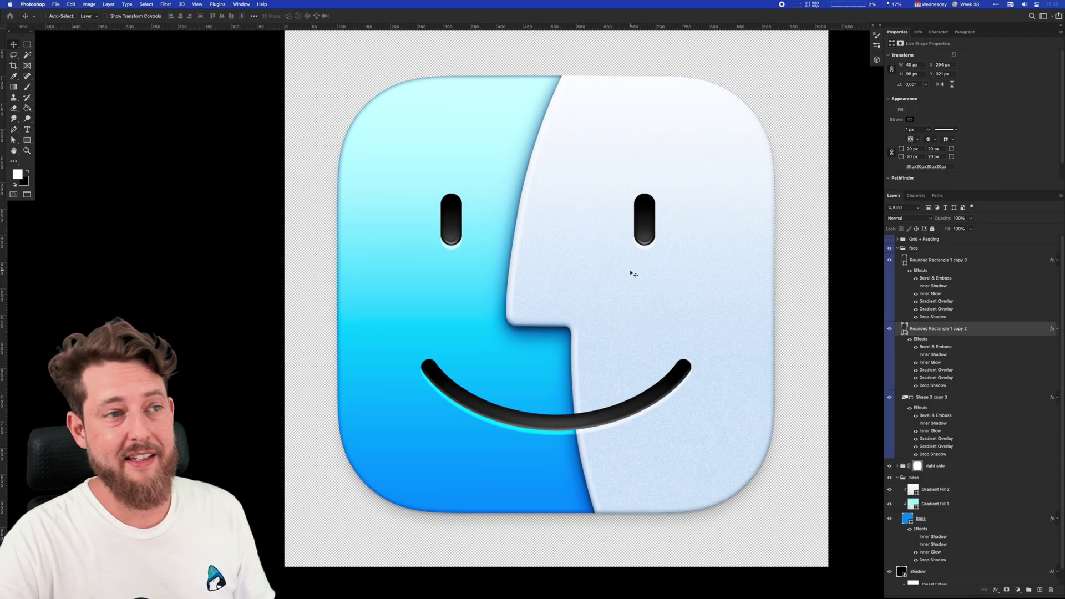